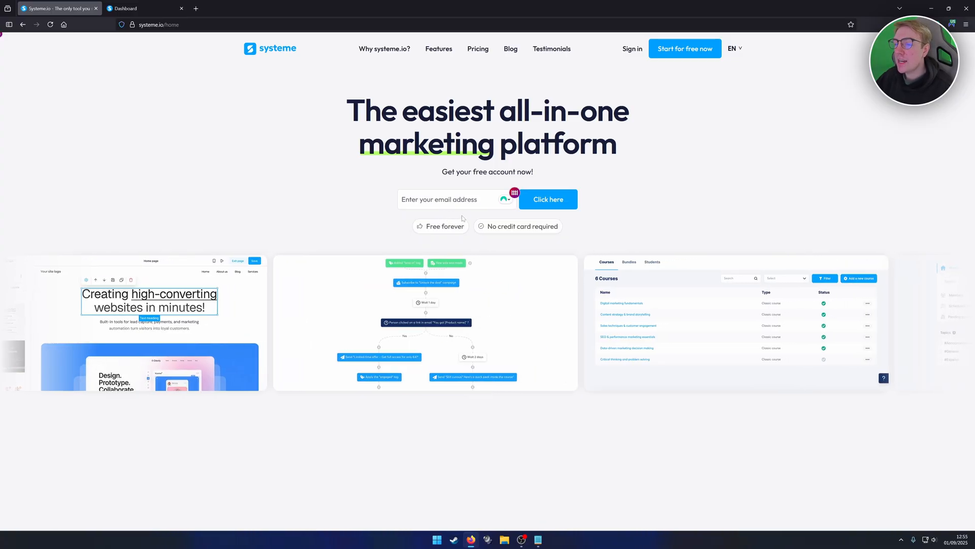
# - Switch to the account dashboard and open the digital store My Store
pyautogui.hotkey('ctrl', 'Tab')
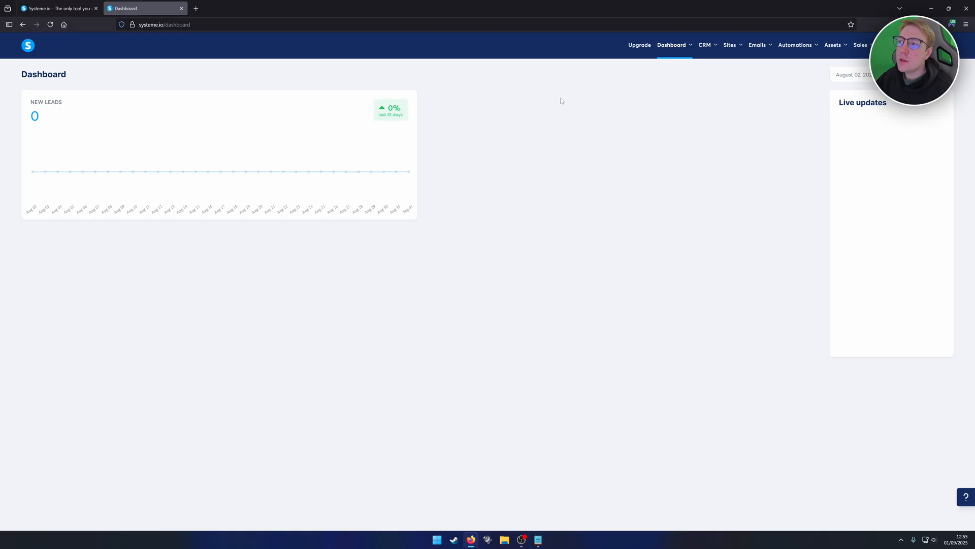
pyautogui.moveTo(733, 49)
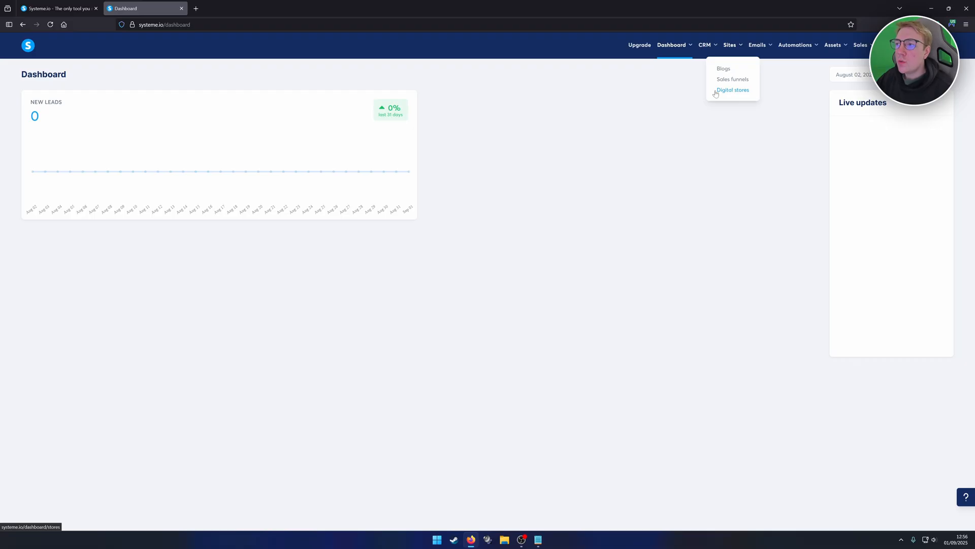
pyautogui.click(732, 90)
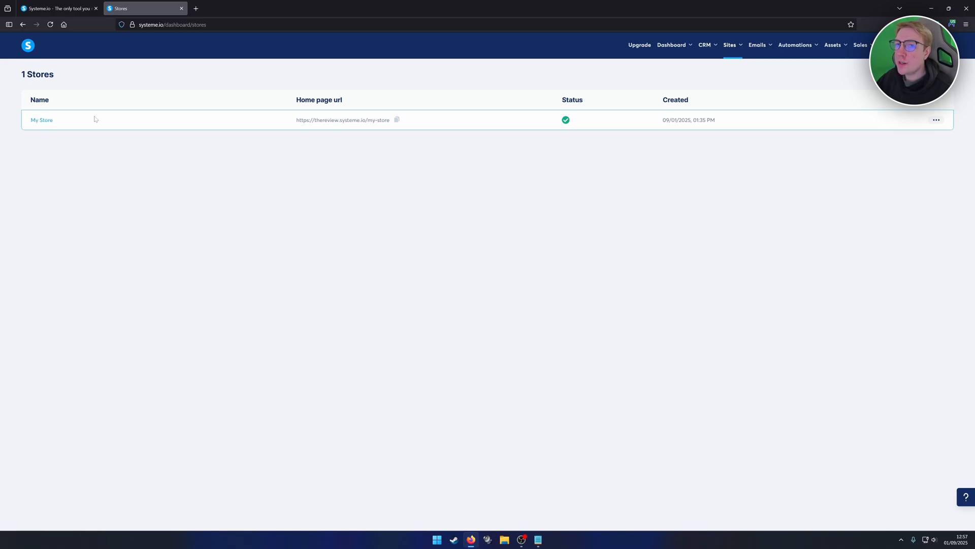
pyautogui.click(43, 121)
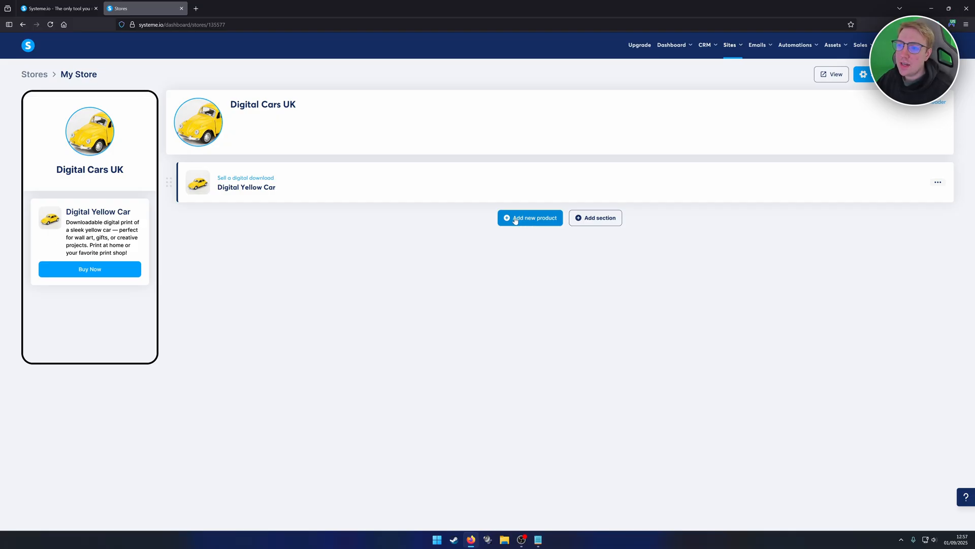
# - Start creating a new physical product in the account's assets
pyautogui.moveTo(836, 47)
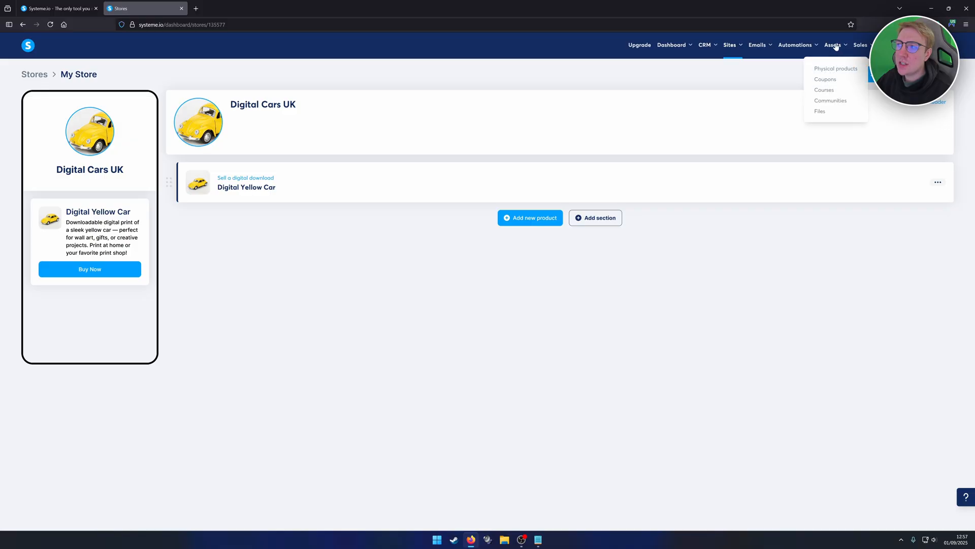
pyautogui.click(822, 72)
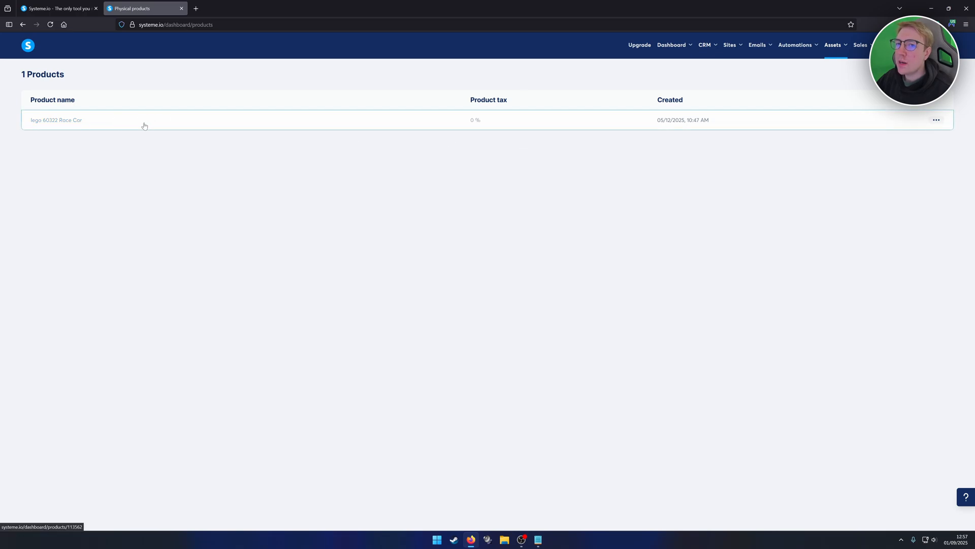
pyautogui.click(936, 76)
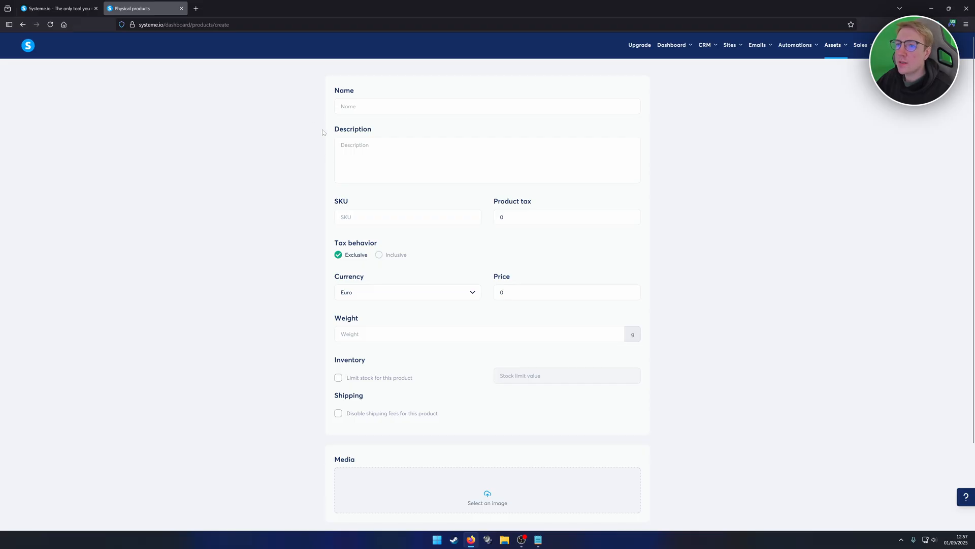
# - Set the new product's currency to U.S. Dollar and its price to 5
pyautogui.click(355, 106)
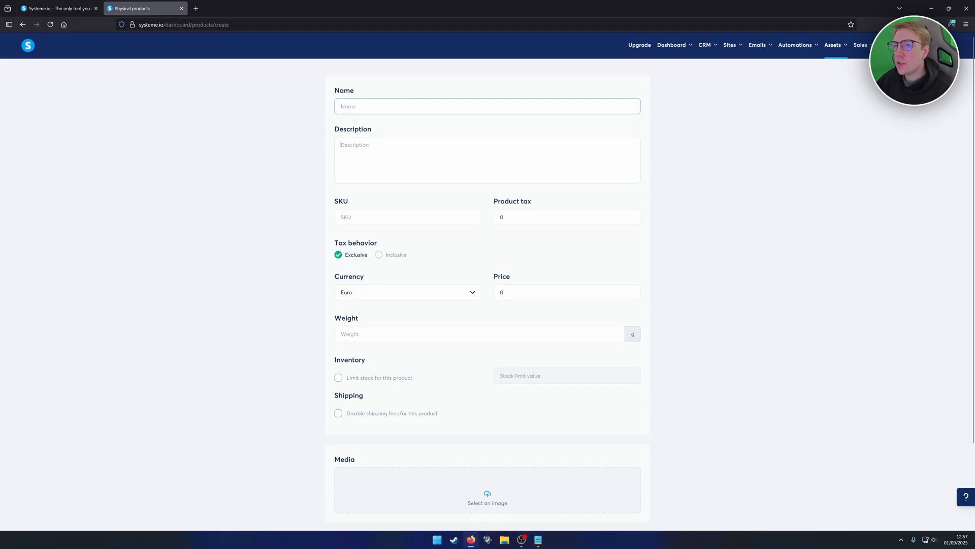
pyautogui.scroll(-2, 488, 285)
pyautogui.press('Tab')
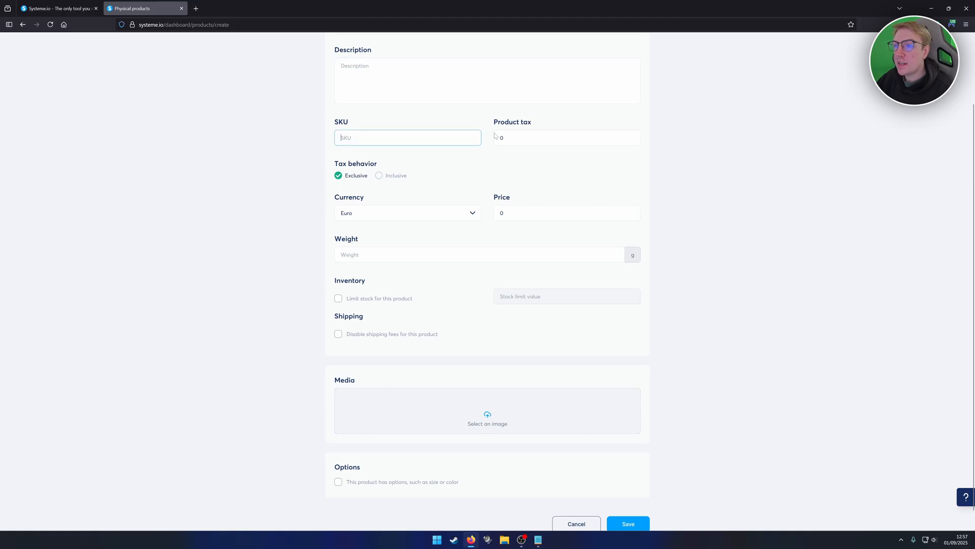
pyautogui.scroll(-1, 503, 150)
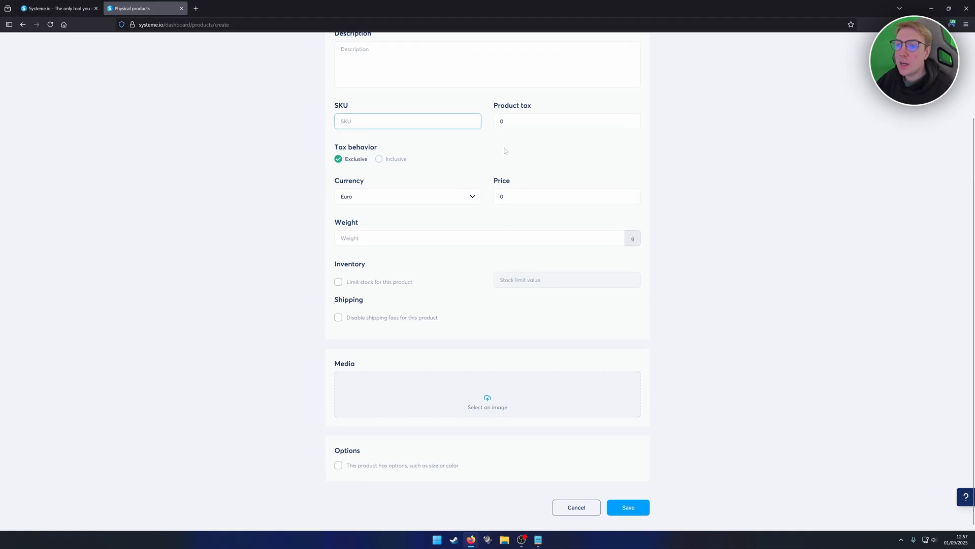
pyautogui.click(363, 193)
pyautogui.scroll(-2, 378, 230)
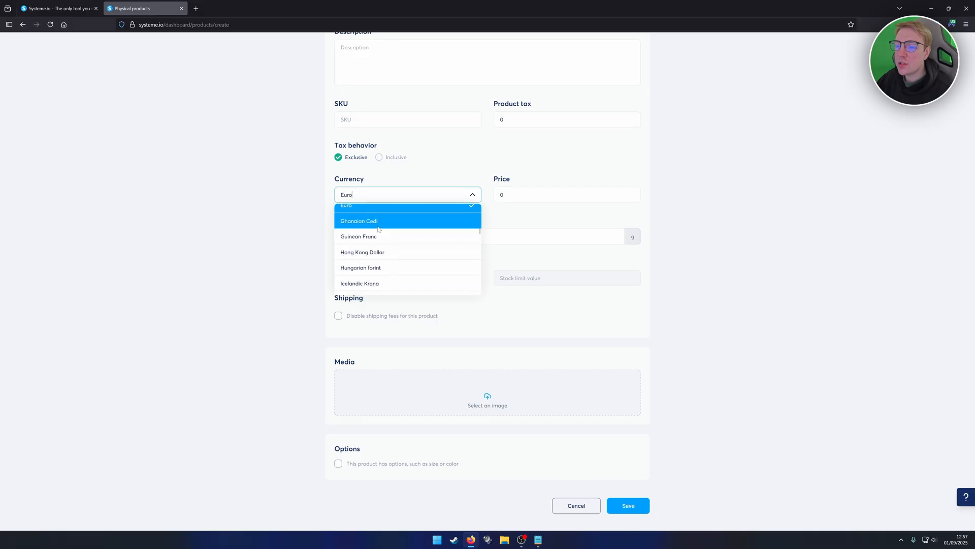
pyautogui.scroll(-12, 379, 228)
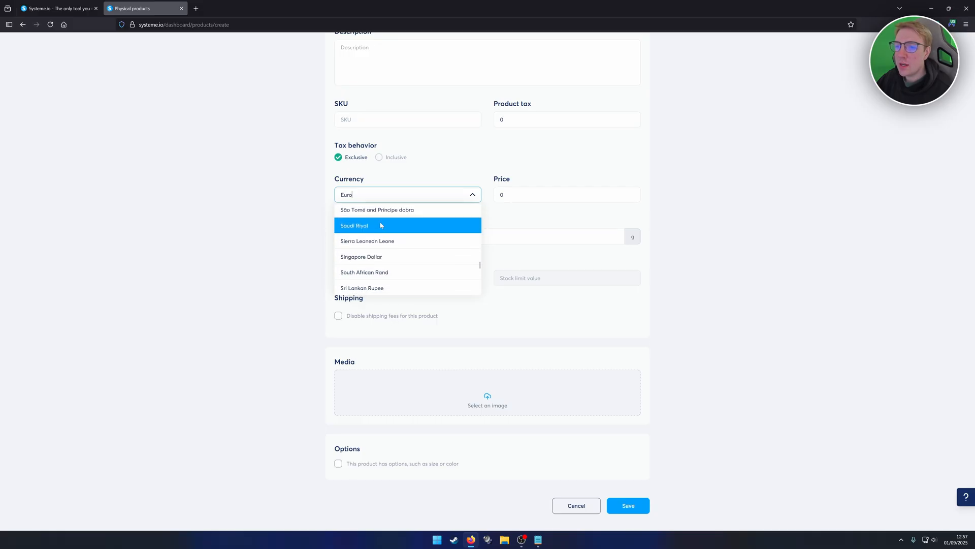
pyautogui.scroll(-6, 380, 225)
pyautogui.click(380, 231)
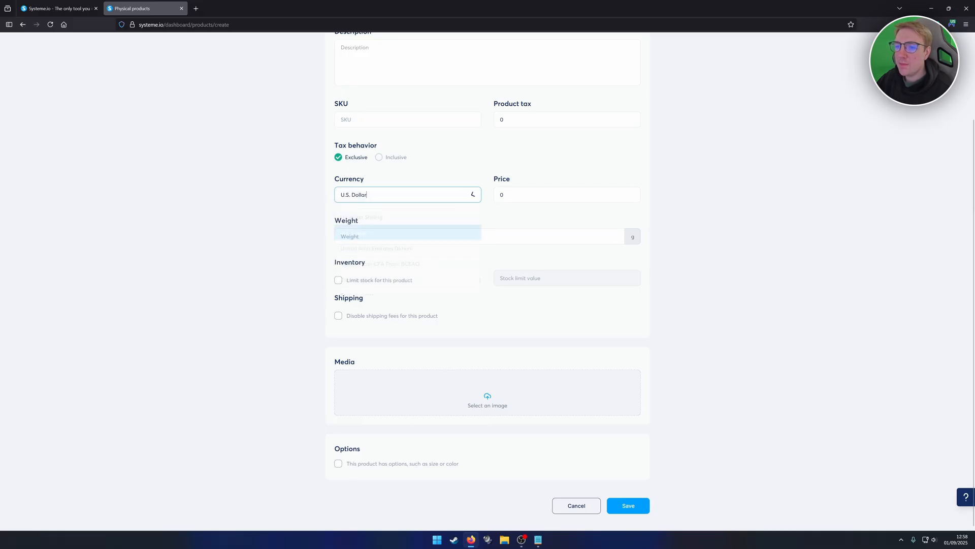
pyautogui.press('Tab')
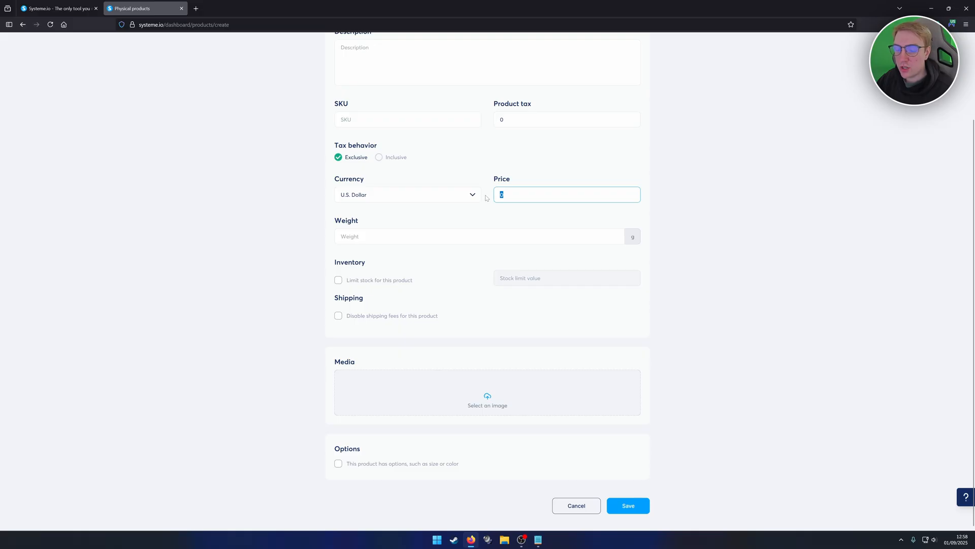
pyautogui.write('5')
pyautogui.click(496, 218)
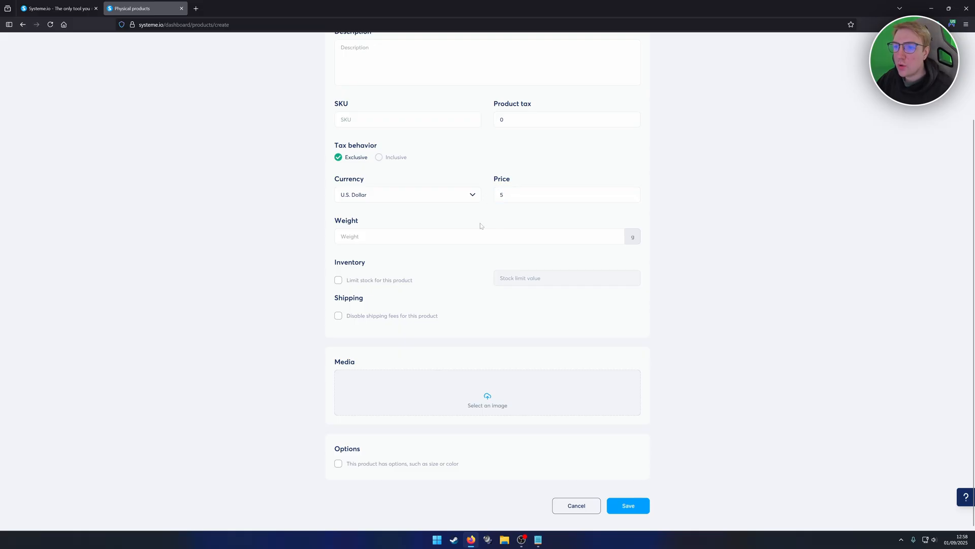
# - Set the product's weight to 1000 g
pyautogui.click(472, 236)
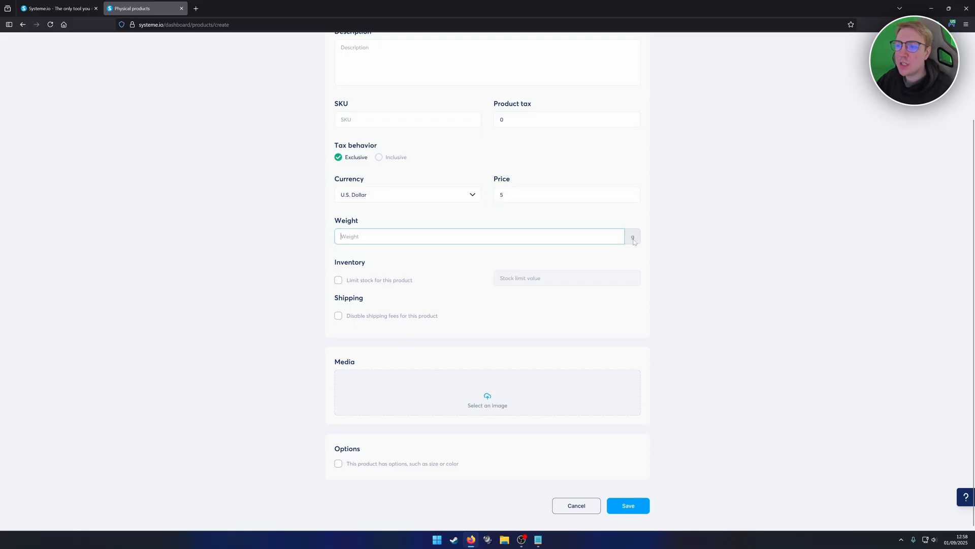
pyautogui.write('1')
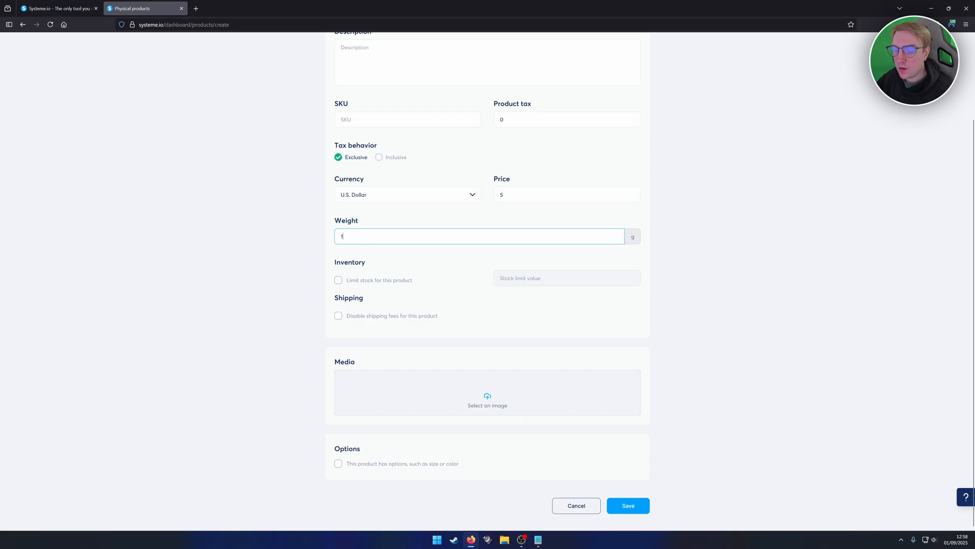
pyautogui.write('000')
pyautogui.click(382, 218)
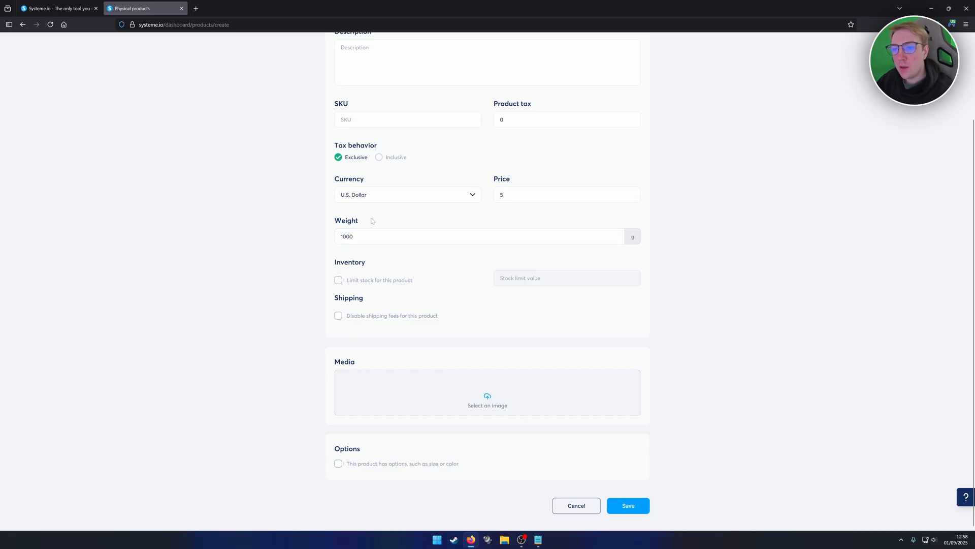
# - Limit the product's stock to 20
pyautogui.click(338, 279)
pyautogui.click(500, 278)
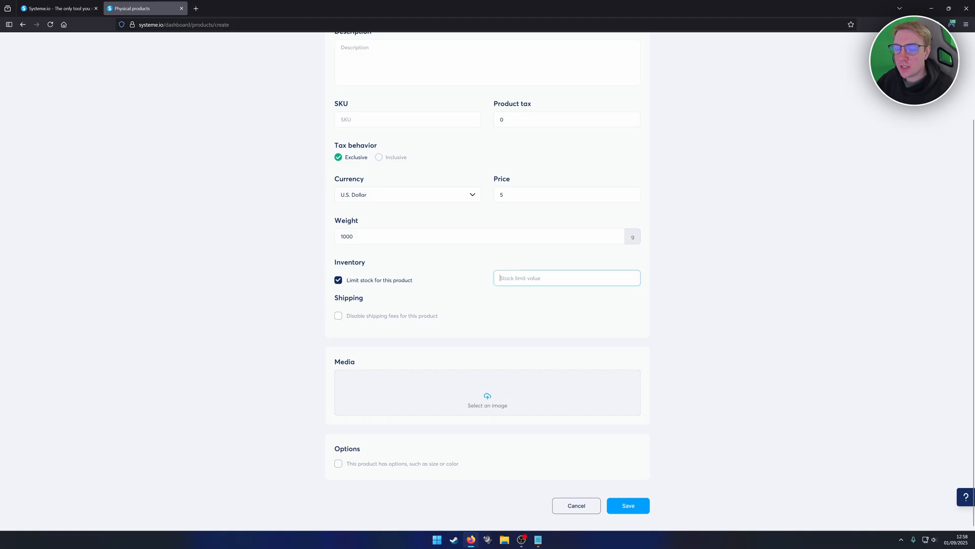
pyautogui.write('20')
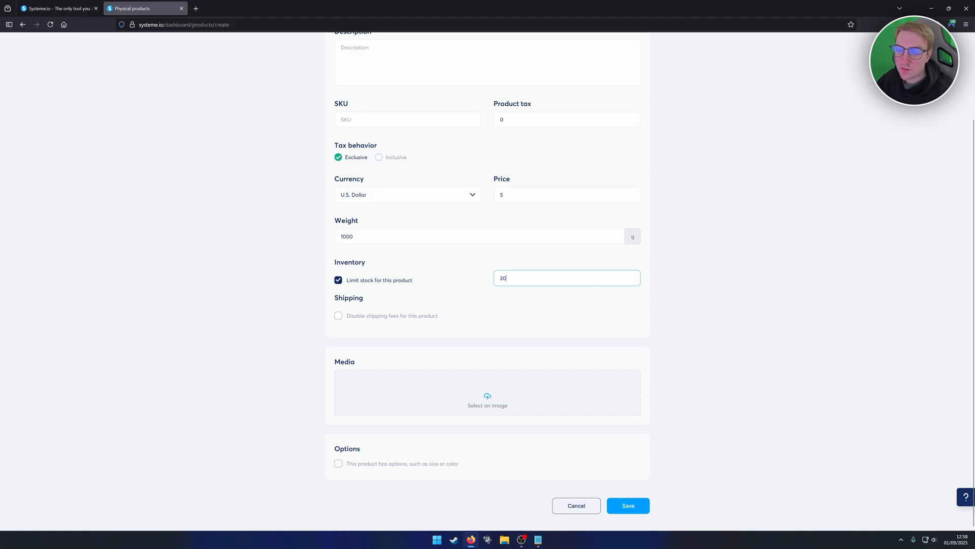
pyautogui.click(480, 262)
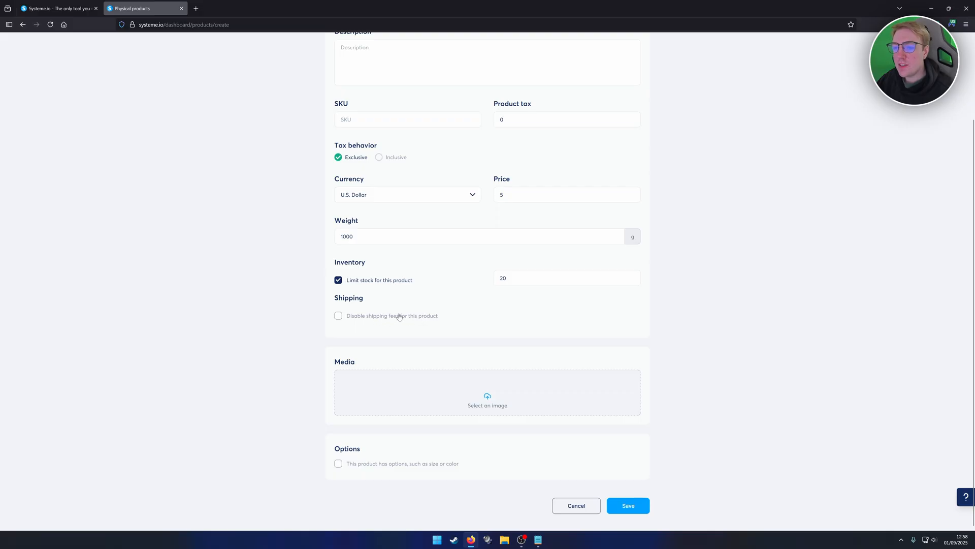
# - Add an existing uploaded picture of the yellow car to the product's media
pyautogui.click(461, 391)
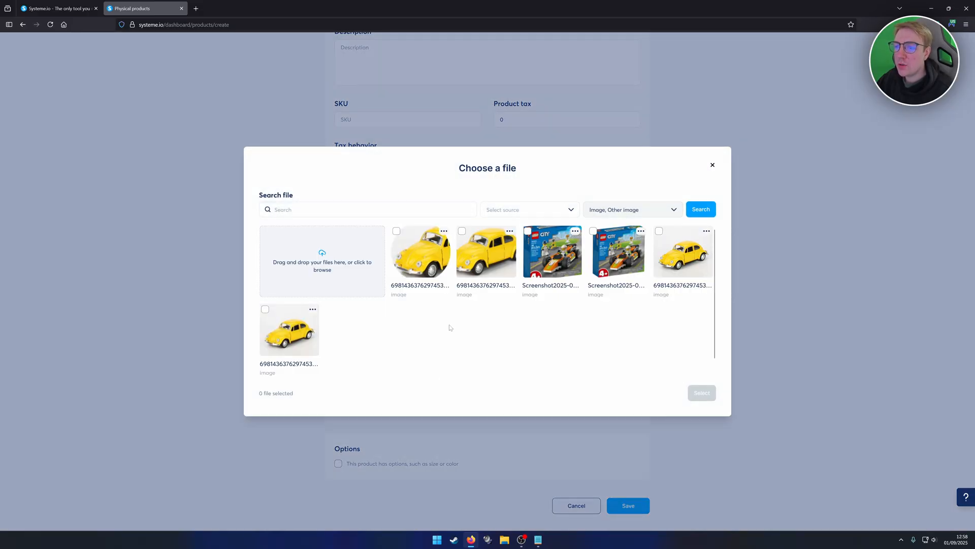
pyautogui.click(287, 335)
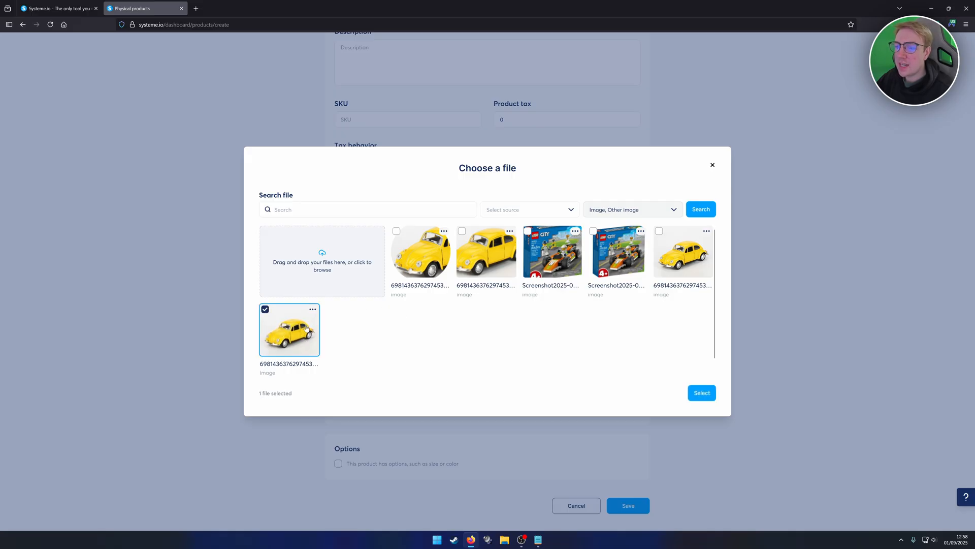
pyautogui.click(703, 392)
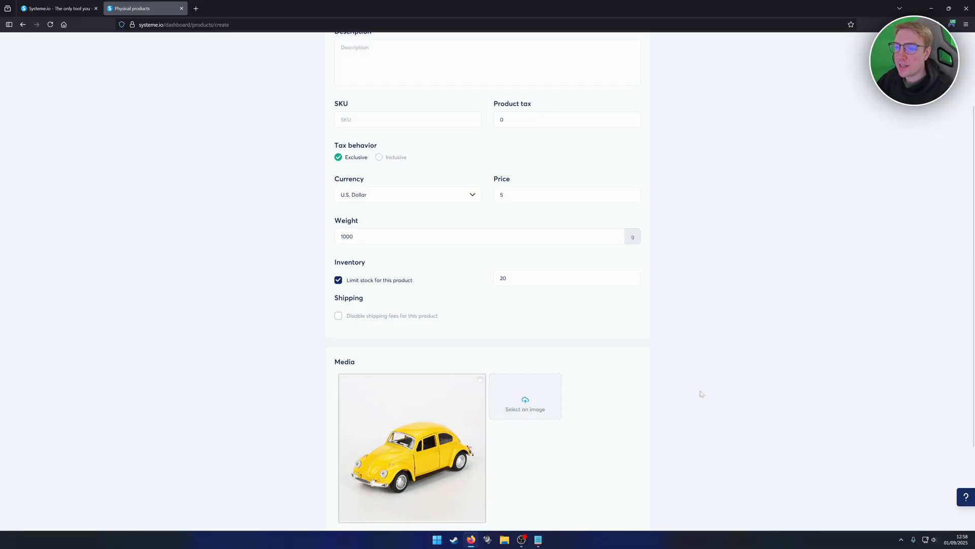
# - Name the product "Yellow Car"
pyautogui.scroll(-2, 520, 318)
pyautogui.scroll(4, 519, 318)
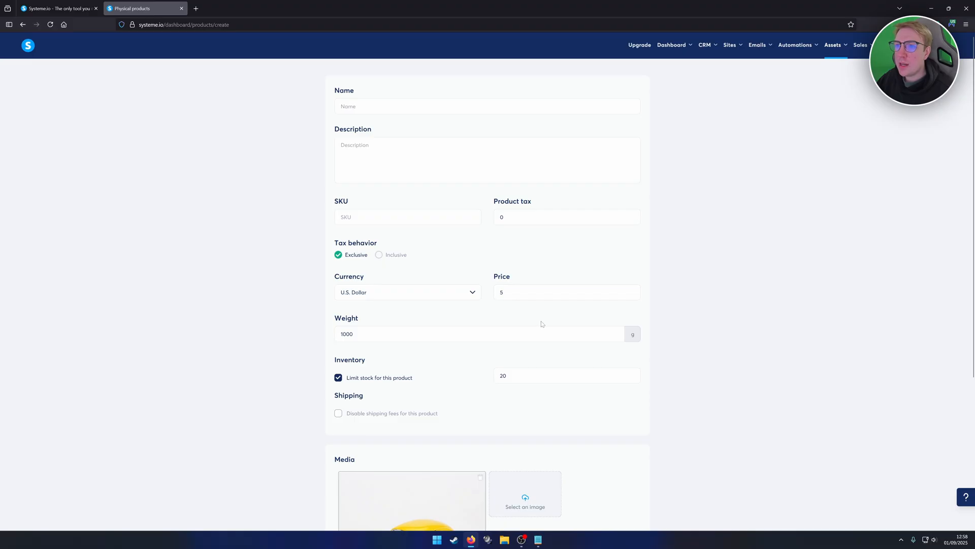
pyautogui.click(488, 106)
pyautogui.write('Yellow Car')
# - Review the product form's details, from the name and tax behavior through inventory, media and options
pyautogui.scroll(-2, 367, 164)
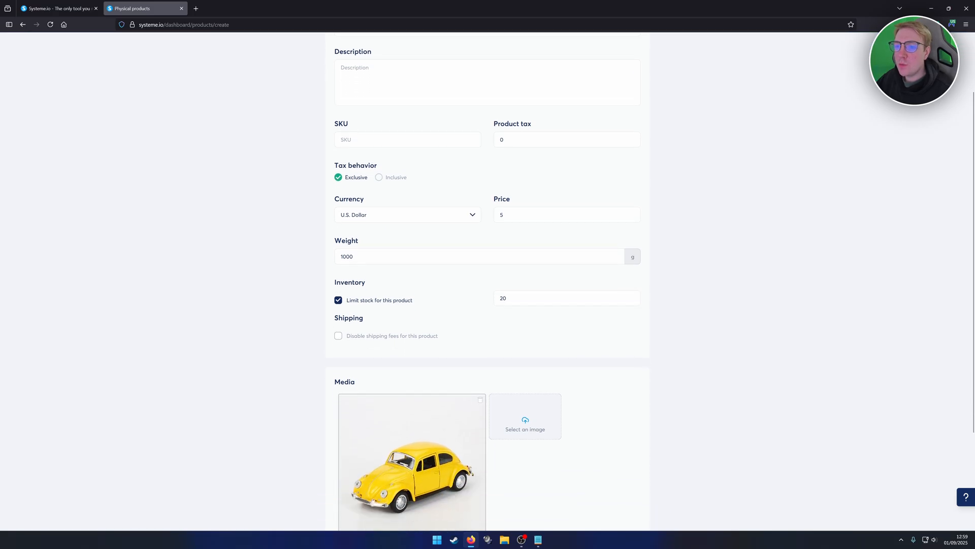
pyautogui.scroll(2, 368, 163)
pyautogui.scroll(-2, 368, 164)
pyautogui.scroll(1, 400, 264)
pyautogui.scroll(2, 400, 266)
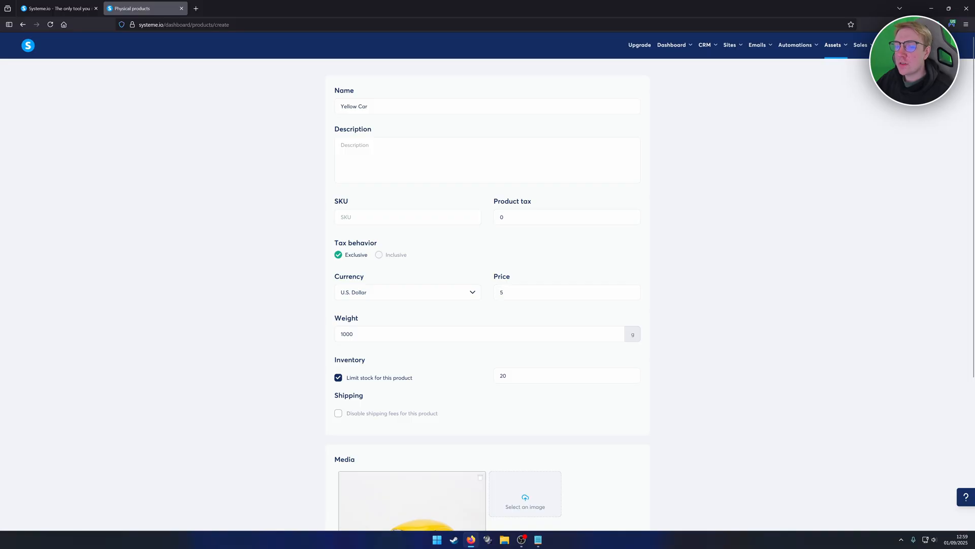
pyautogui.scroll(-3, 374, 153)
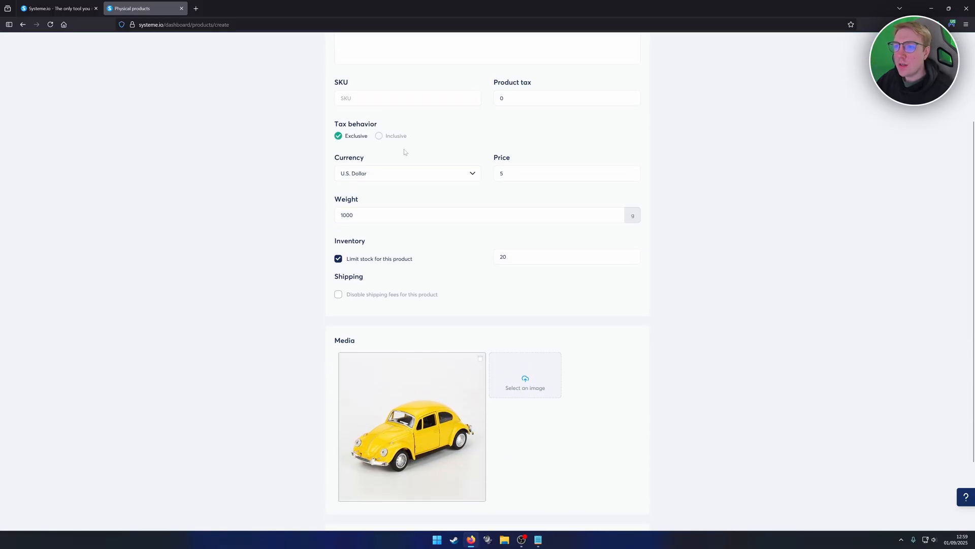
pyautogui.scroll(3, 403, 153)
pyautogui.scroll(-4, 376, 157)
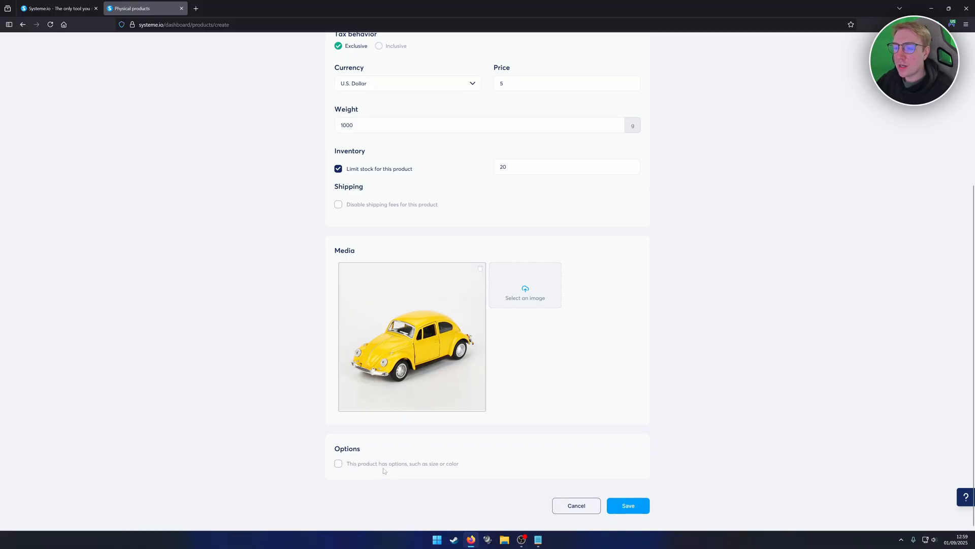
pyautogui.click(338, 463)
pyautogui.scroll(-2, 345, 463)
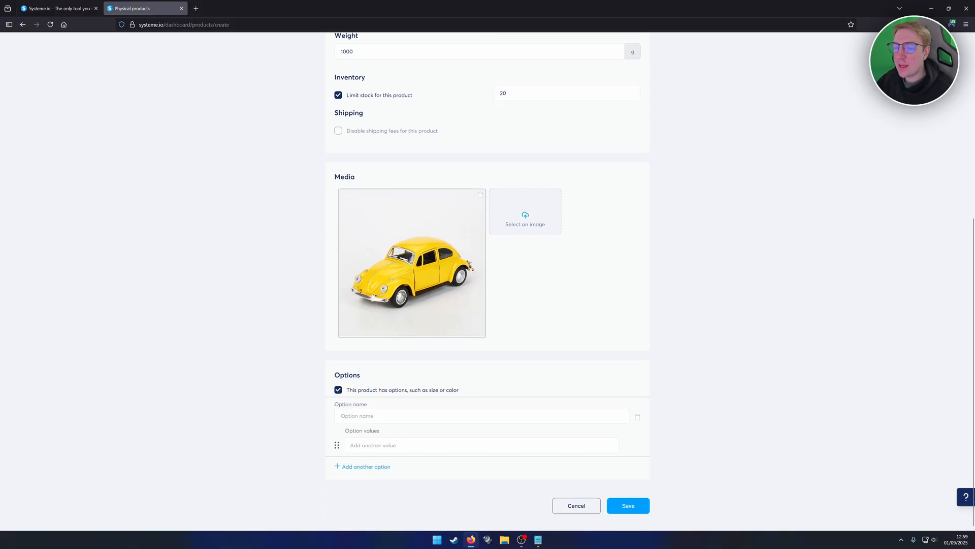
pyautogui.click(339, 389)
# - Save the Yellow Car product and open My Store from the digital stores
pyautogui.click(628, 506)
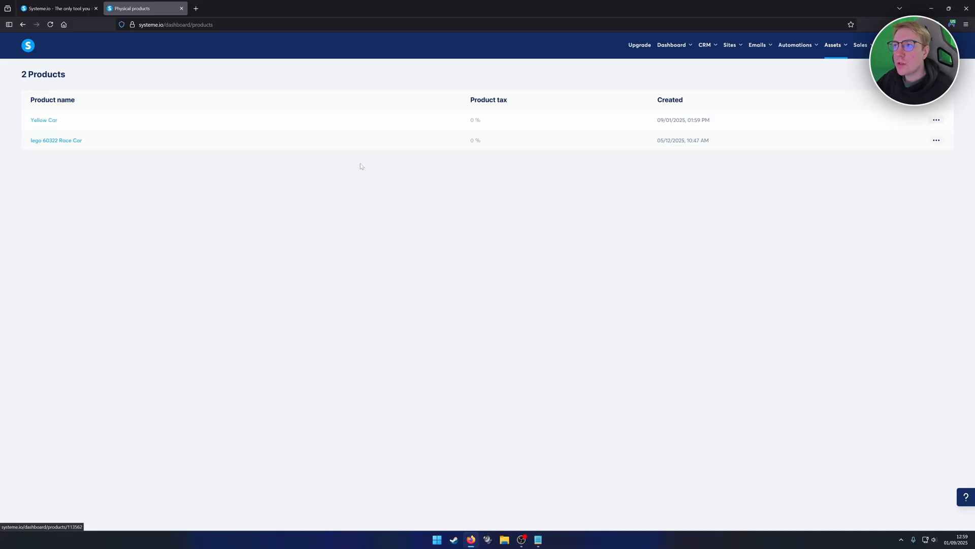
pyautogui.moveTo(733, 53)
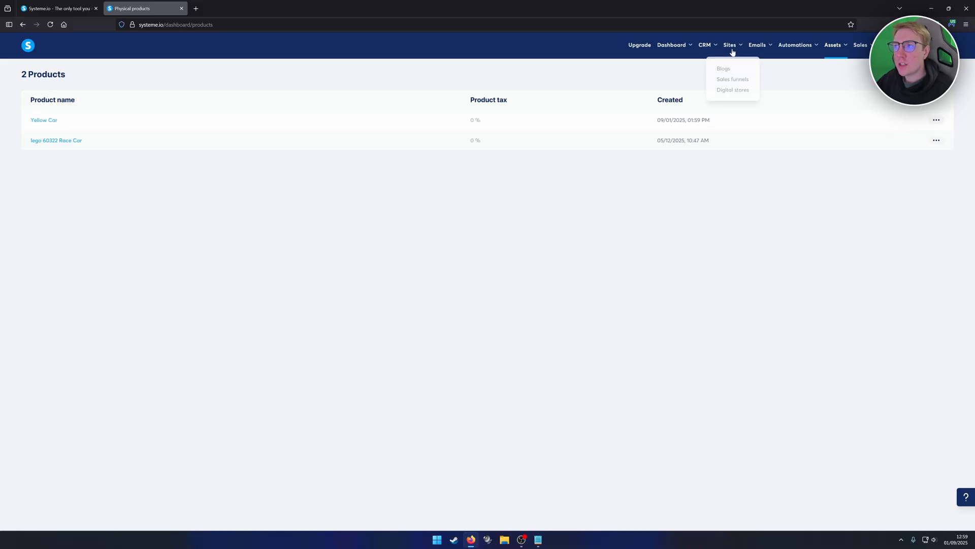
pyautogui.click(728, 91)
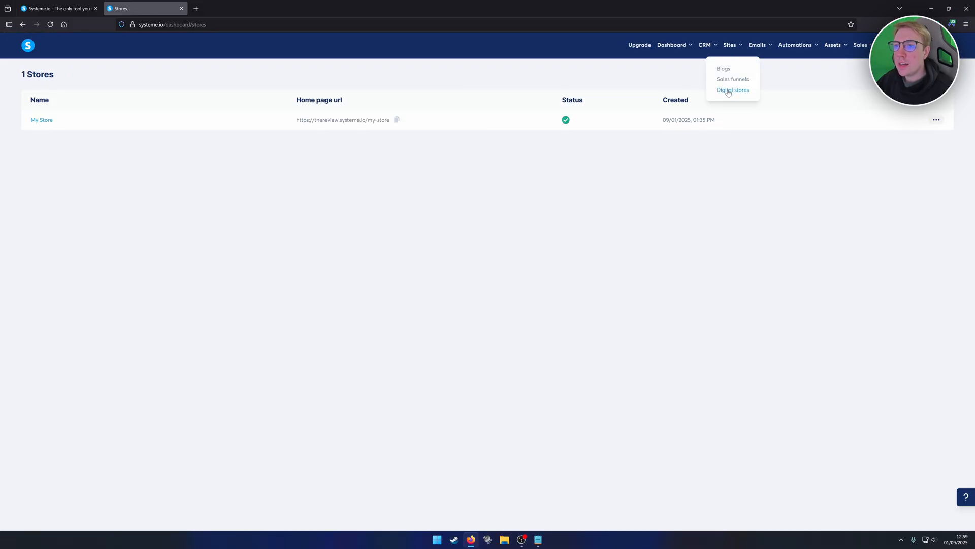
pyautogui.click(42, 121)
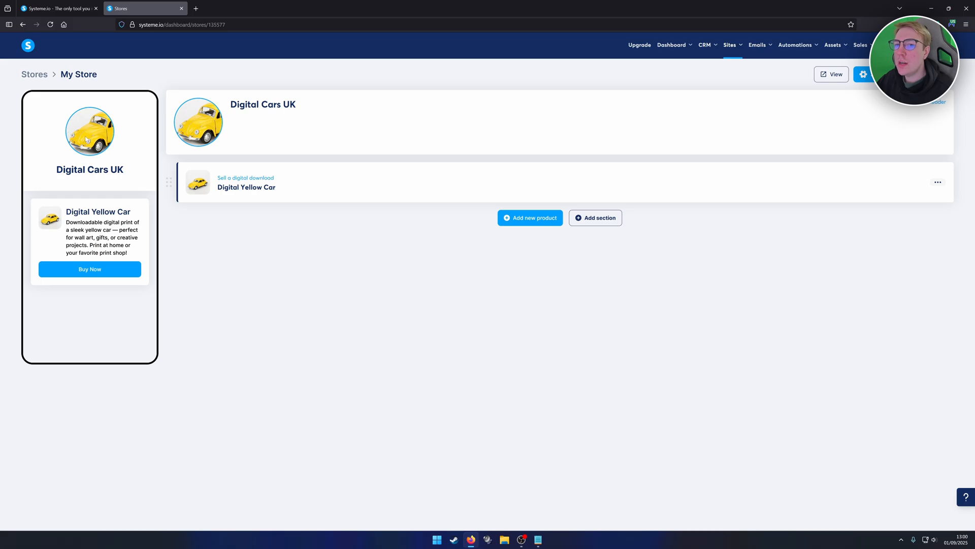
# - Add a physical product listing to the store and set its button text to "Buy Now"
pyautogui.click(527, 222)
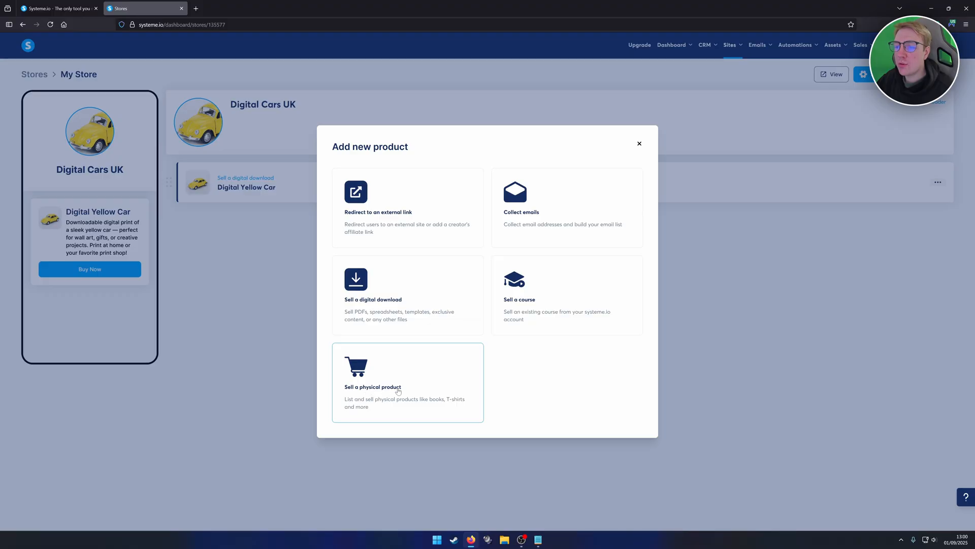
pyautogui.click(372, 376)
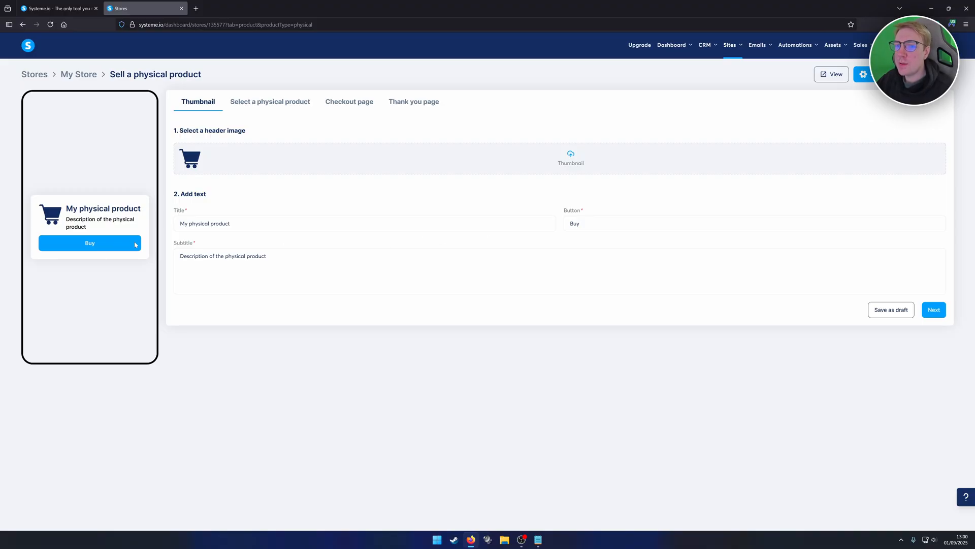
pyautogui.click(581, 224)
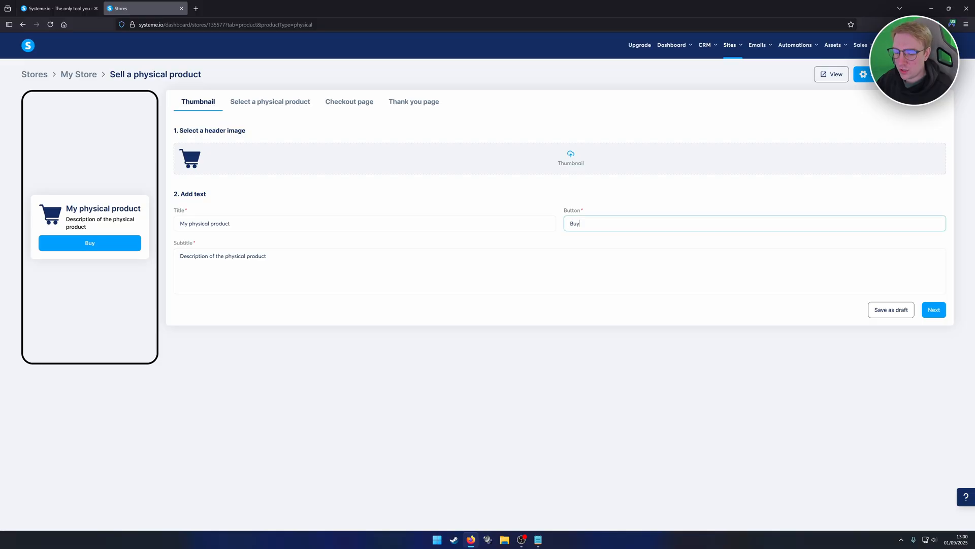
pyautogui.write('n')
pyautogui.press('BackSpace')
pyautogui.write('Now')
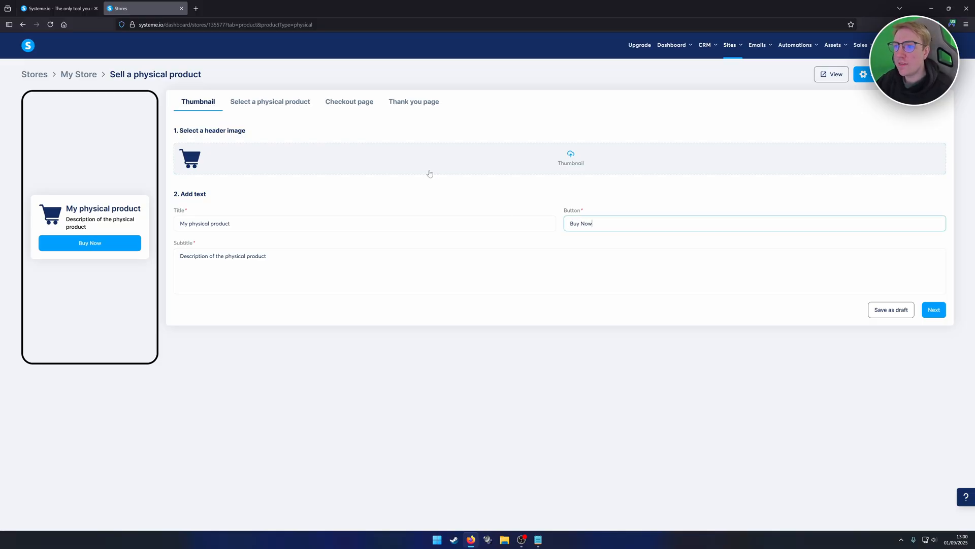
# - Use an uploaded full-view picture of the yellow car as the listing's thumbnail and title the listing "Yellow Car"
pyautogui.click(559, 159)
pyautogui.click(298, 324)
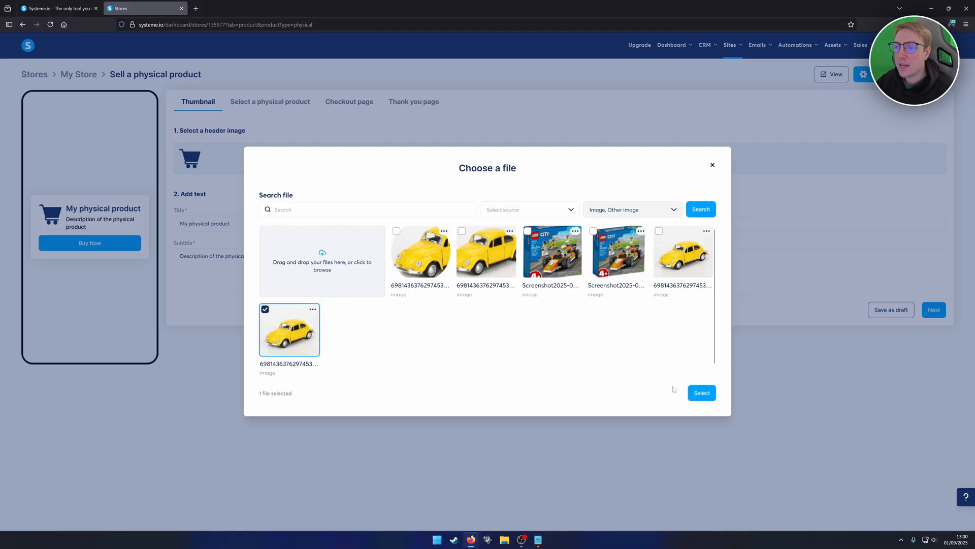
pyautogui.click(702, 393)
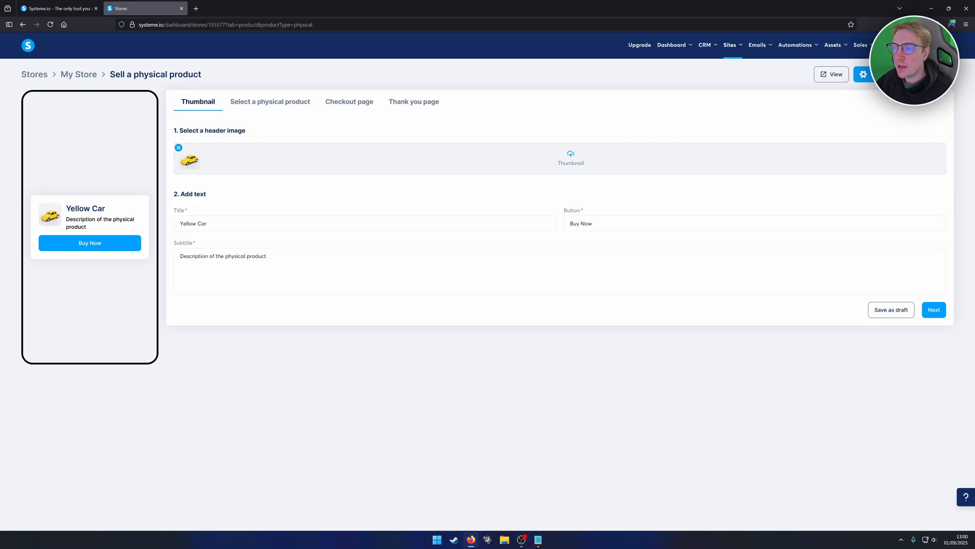
pyautogui.click(934, 309)
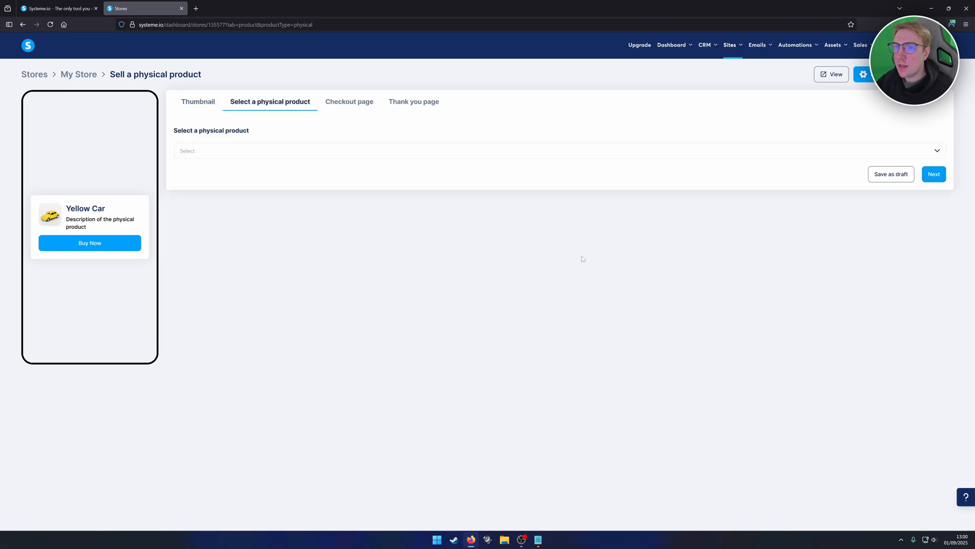
# - Link the listing to the physical product Yellow Car
pyautogui.click(233, 151)
pyautogui.press('Down')
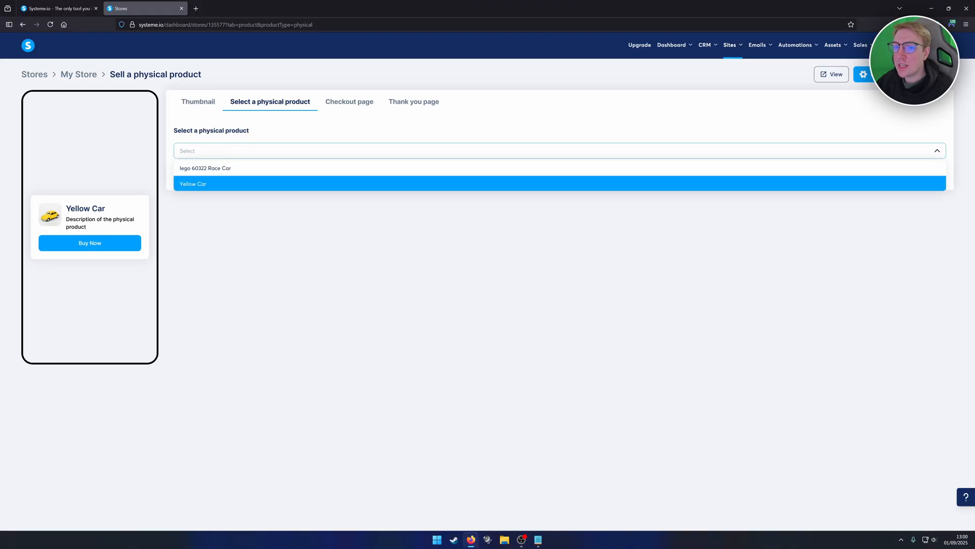
pyautogui.click(207, 183)
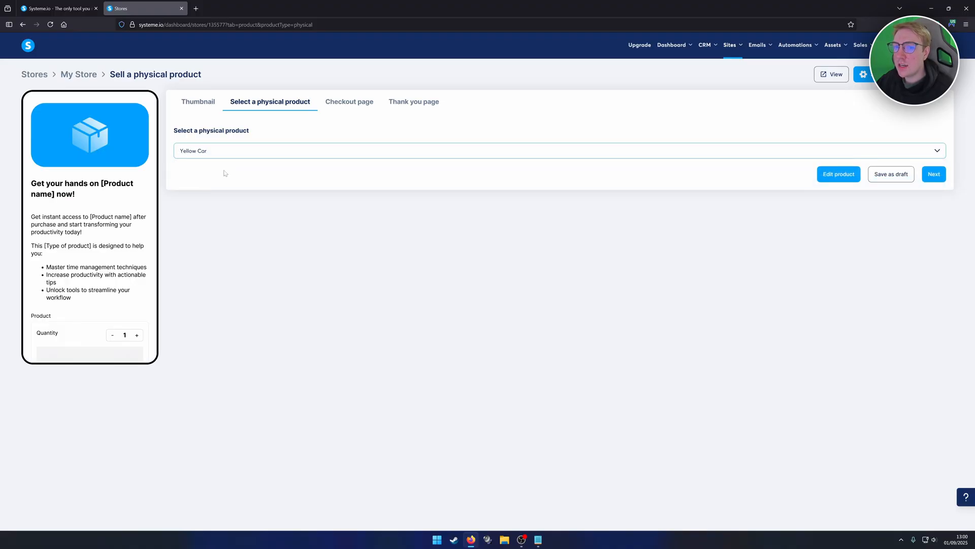
# - Open the linked product's edit page, review its pricing, inventory and media details, and return to the store listing
pyautogui.click(836, 176)
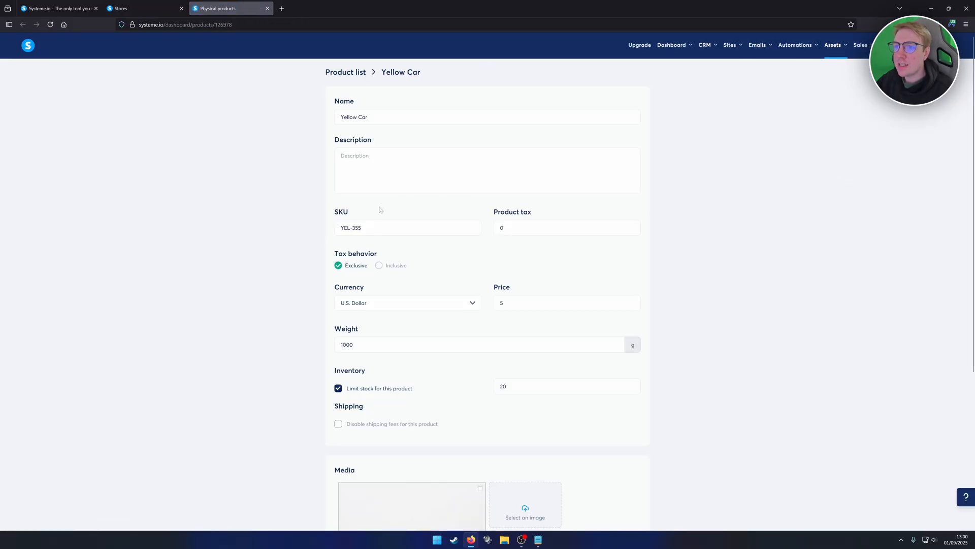
pyautogui.scroll(-4, 382, 243)
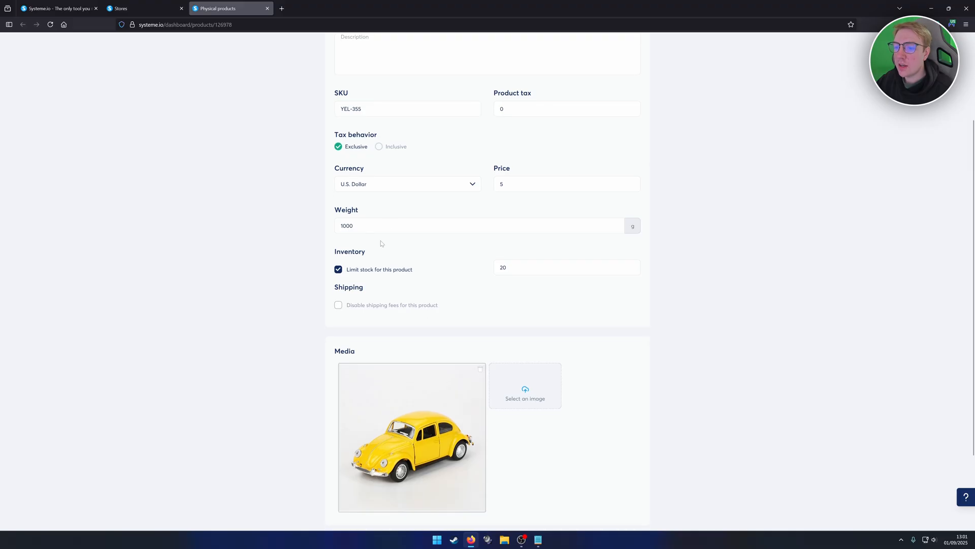
pyautogui.scroll(3, 382, 240)
pyautogui.scroll(2, 383, 241)
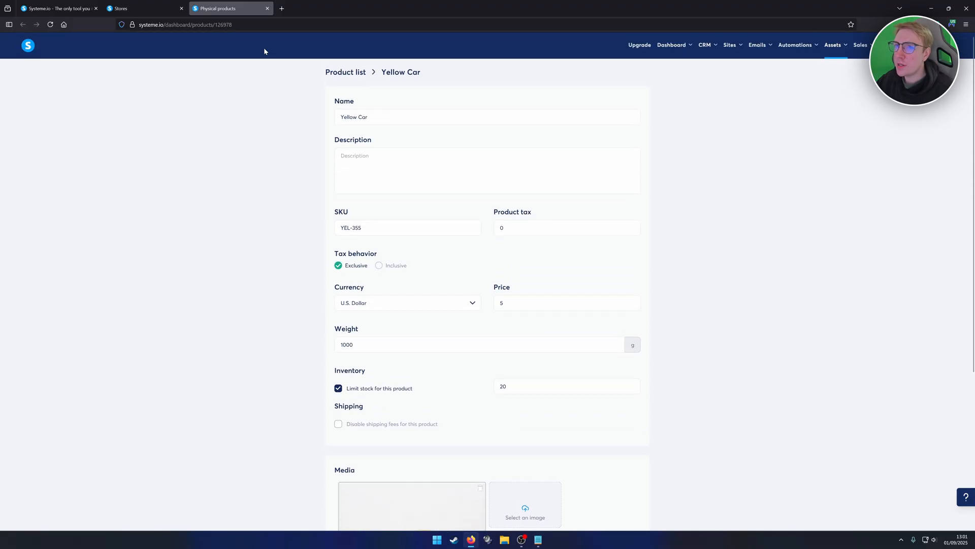
pyautogui.click(267, 8)
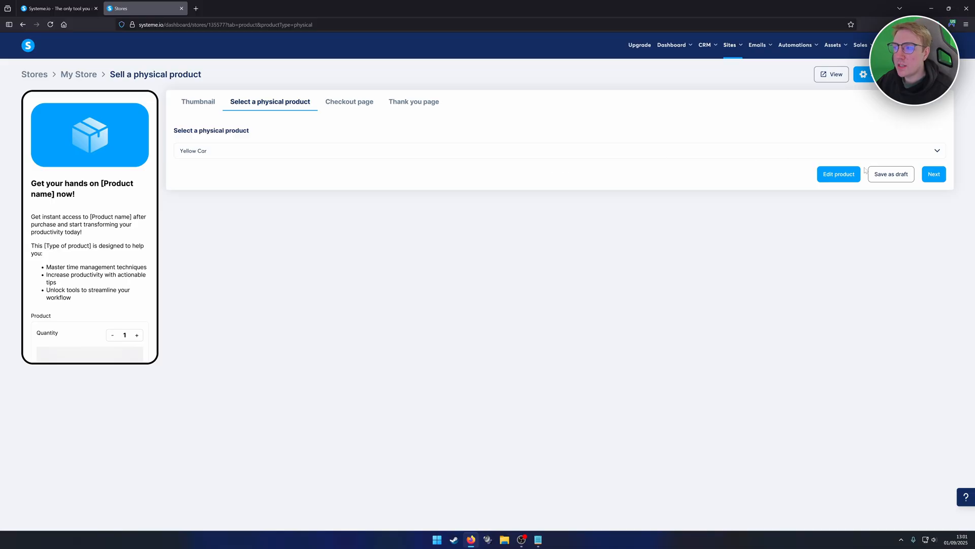
# - Continue to the checkout page and set its image to the already cropped close-up of the yellow car
pyautogui.click(934, 173)
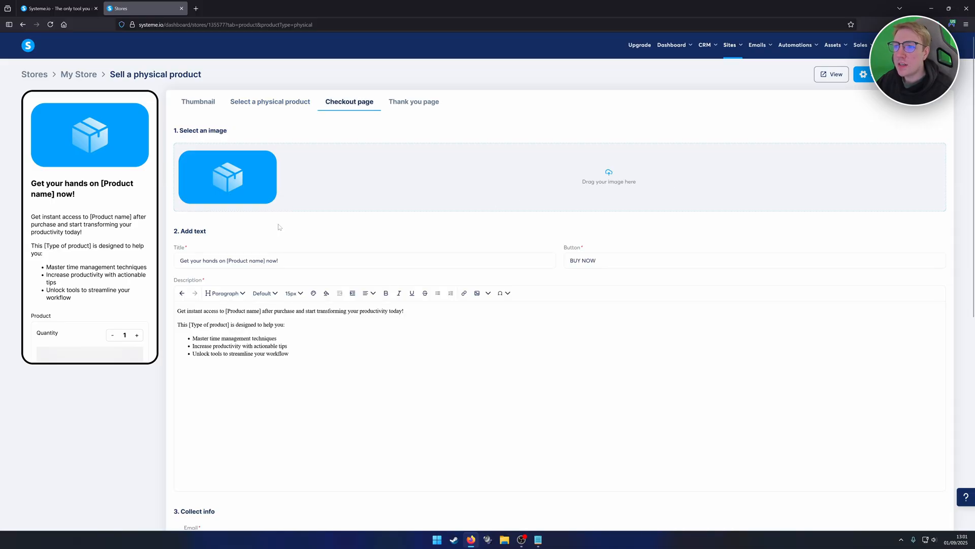
pyautogui.click(559, 189)
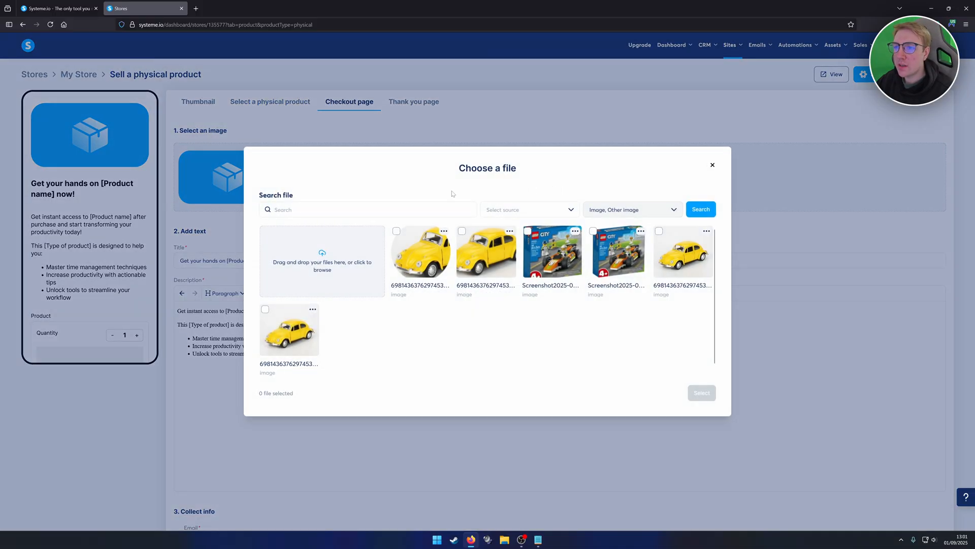
pyautogui.click(290, 330)
pyautogui.click(705, 393)
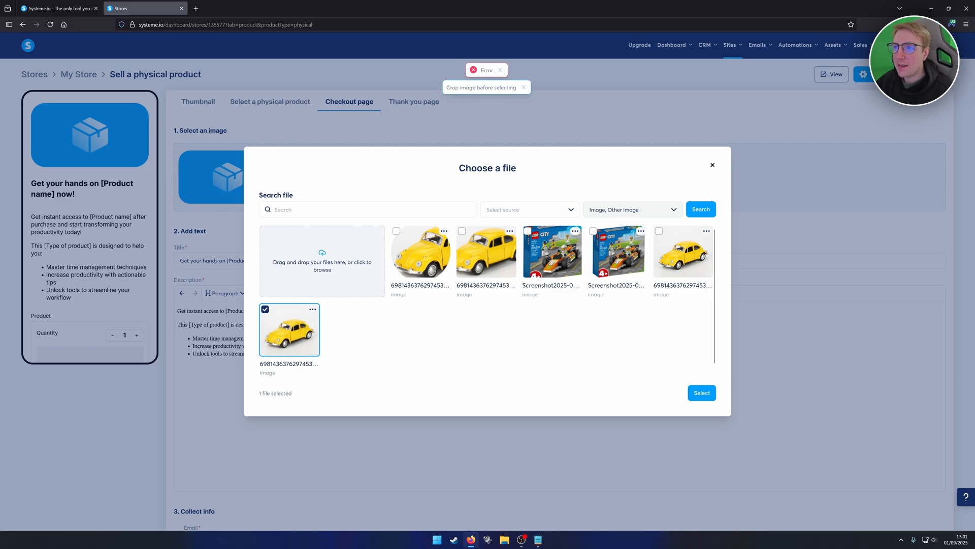
pyautogui.click(493, 252)
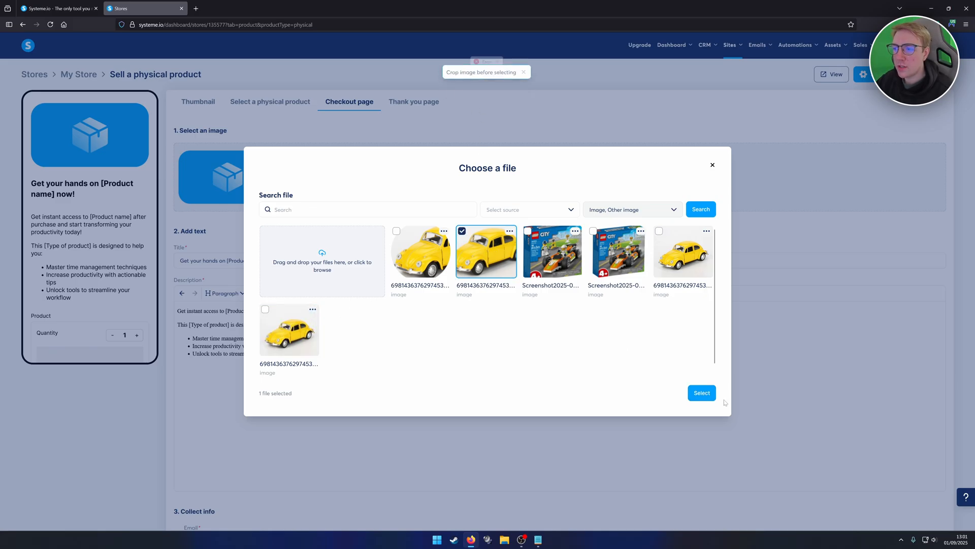
pyautogui.click(702, 393)
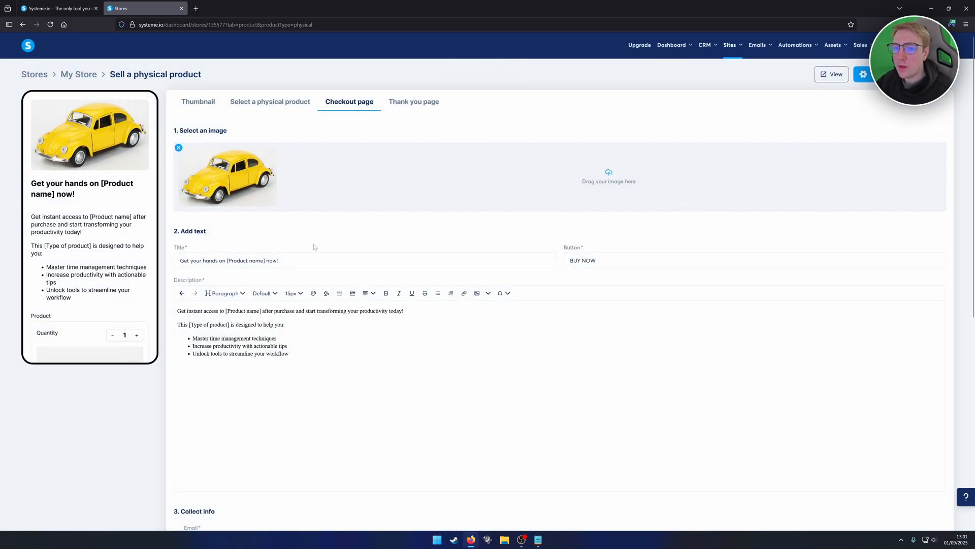
# - Set the checkout page title to "Get your hands on Yellow Car now!"
pyautogui.scroll(-1, 314, 247)
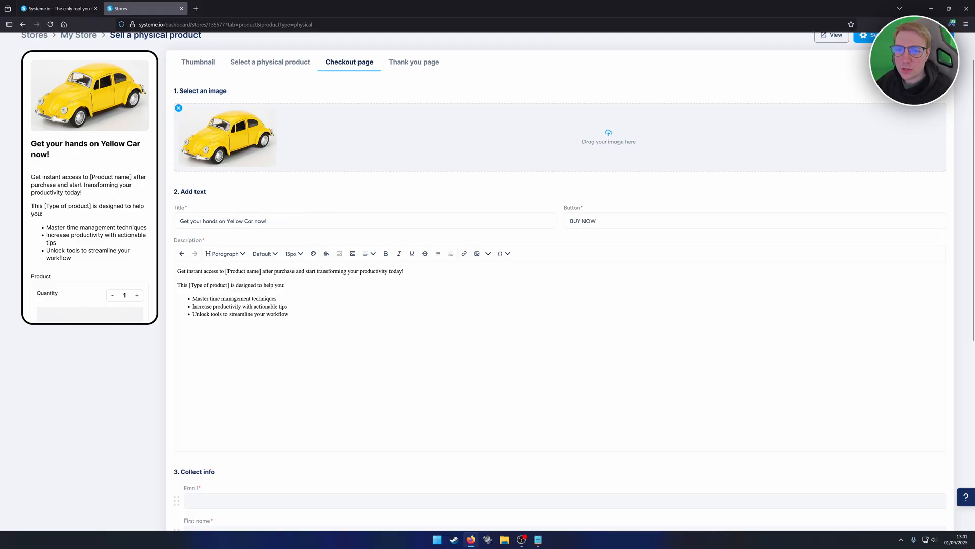
pyautogui.hotkey('ctrl', 'a')
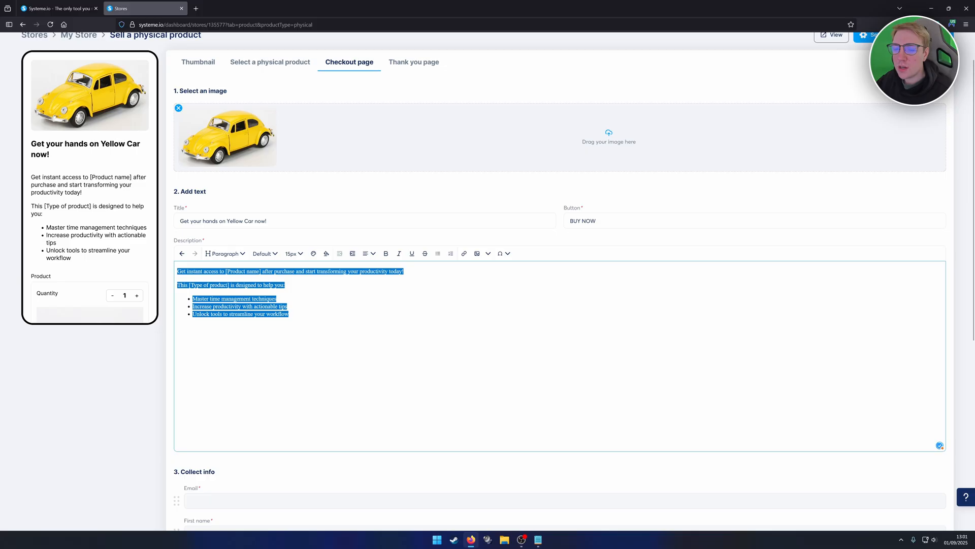
pyautogui.click(316, 307)
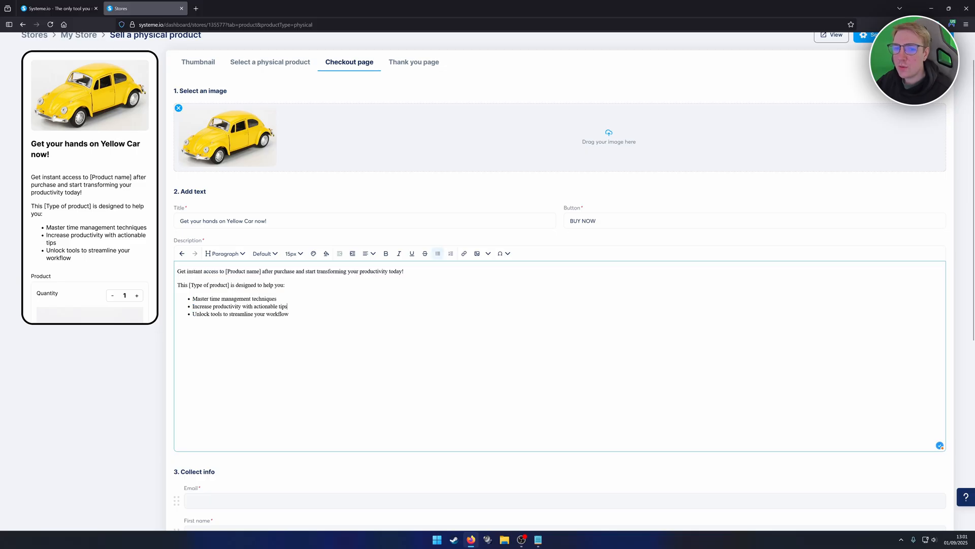
# - Reorder the checkout information fields so First name and Last name come before Email
pyautogui.scroll(-5, 398, 201)
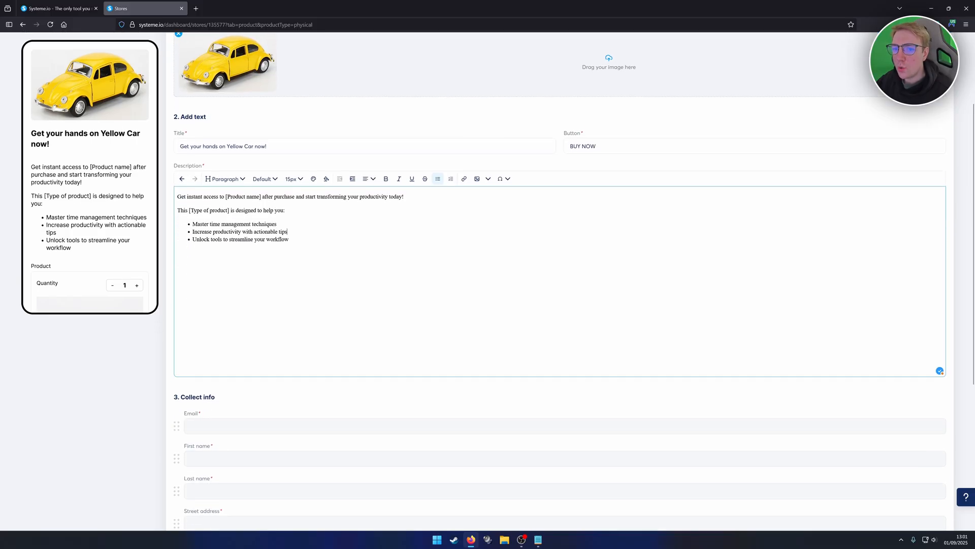
pyautogui.scroll(-1, 342, 226)
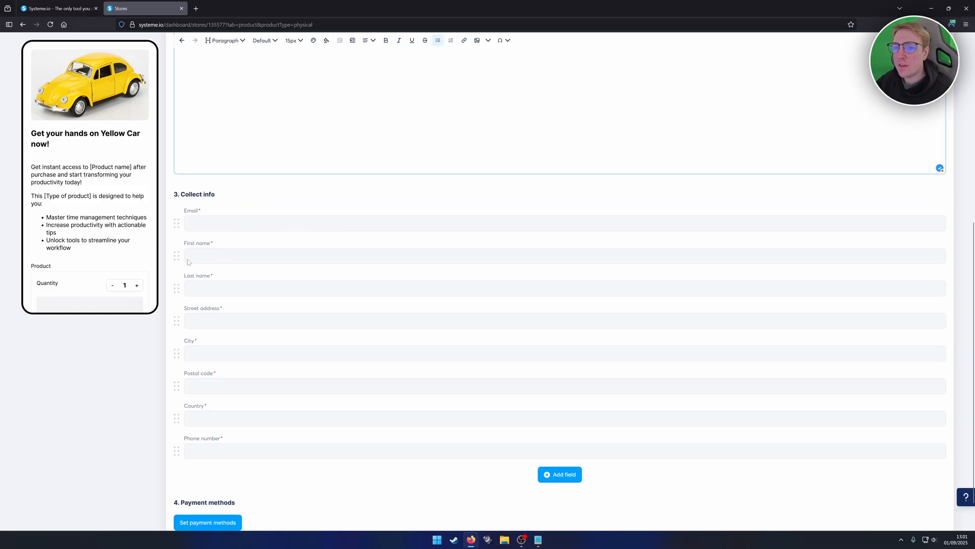
pyautogui.moveTo(176, 256); pyautogui.dragTo(176, 223)
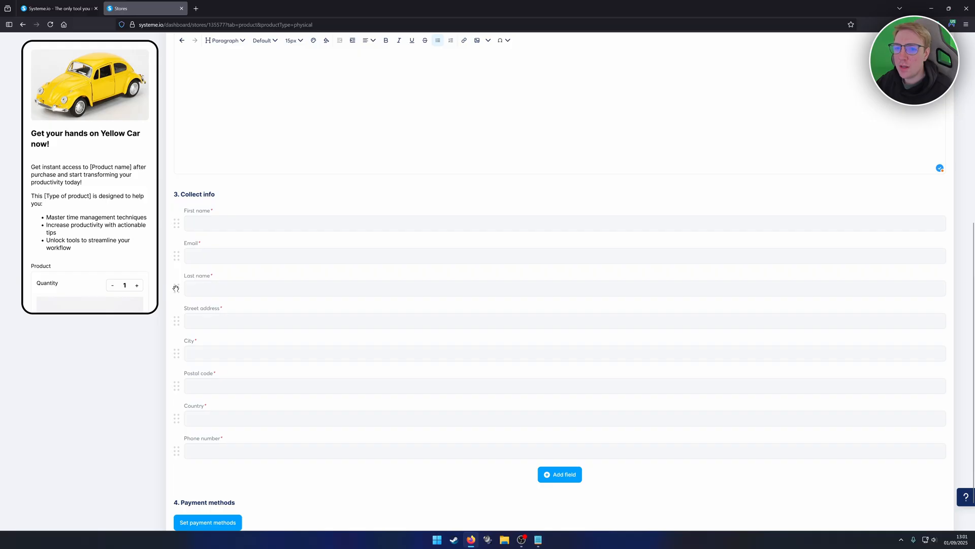
pyautogui.moveTo(176, 289); pyautogui.dragTo(176, 245)
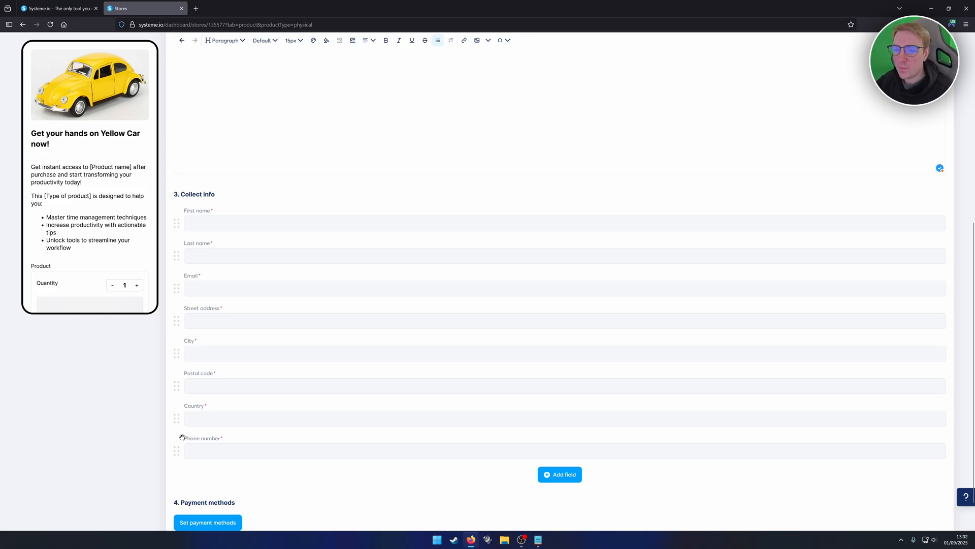
# - Save the checkout's payment methods with U.S. Dollar as the currency and PayPal accepted
pyautogui.scroll(-2, 217, 441)
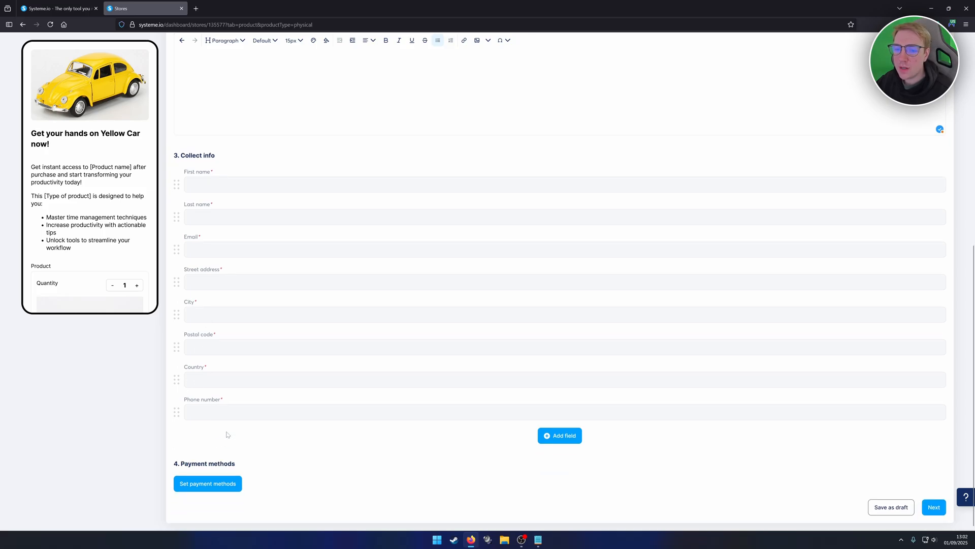
pyautogui.click(205, 488)
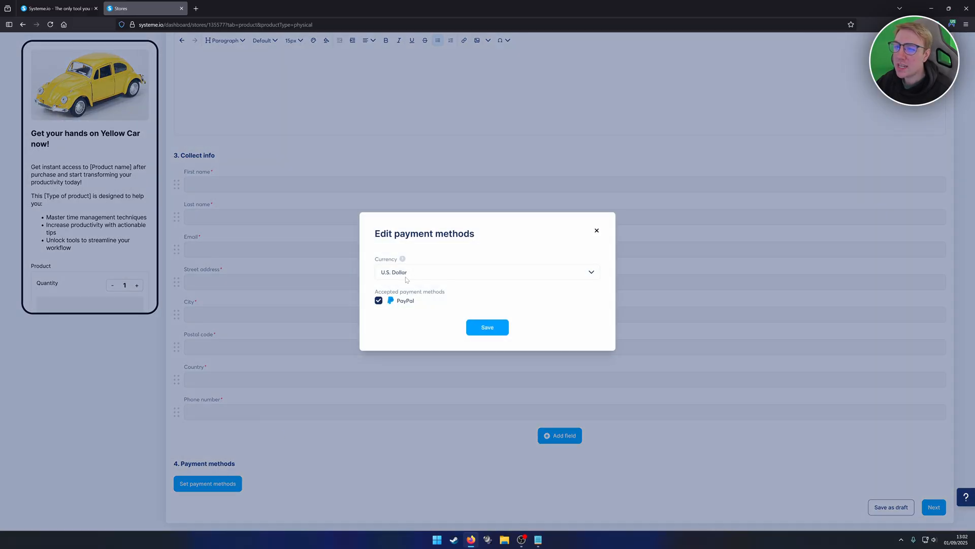
pyautogui.click(590, 273)
pyautogui.click(415, 367)
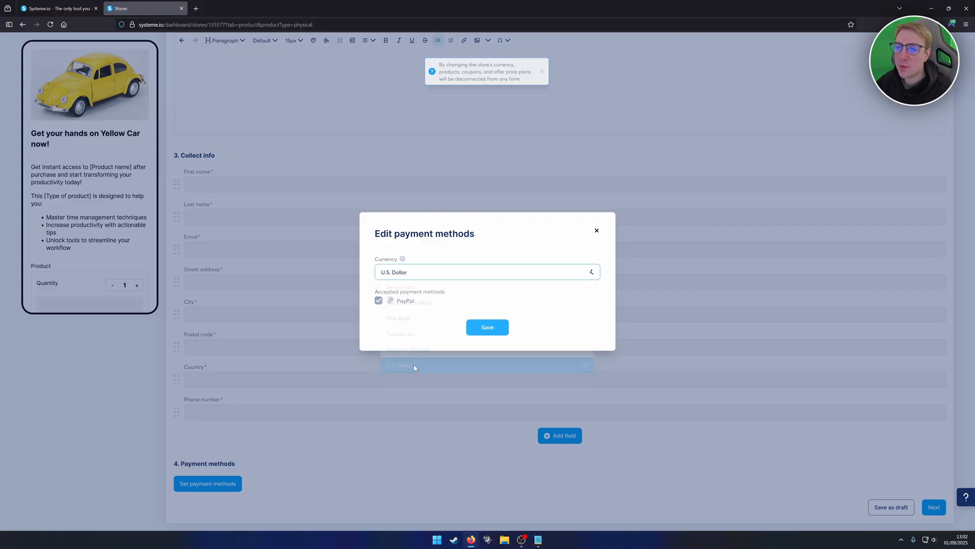
pyautogui.click(487, 331)
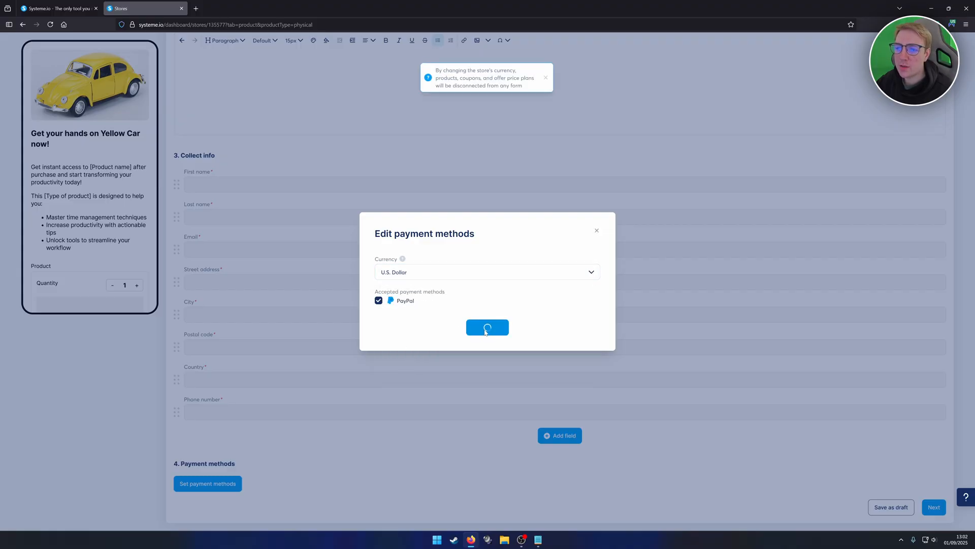
# - Look over the completed checkout page and continue to the thank you page settings
pyautogui.scroll(3, 562, 335)
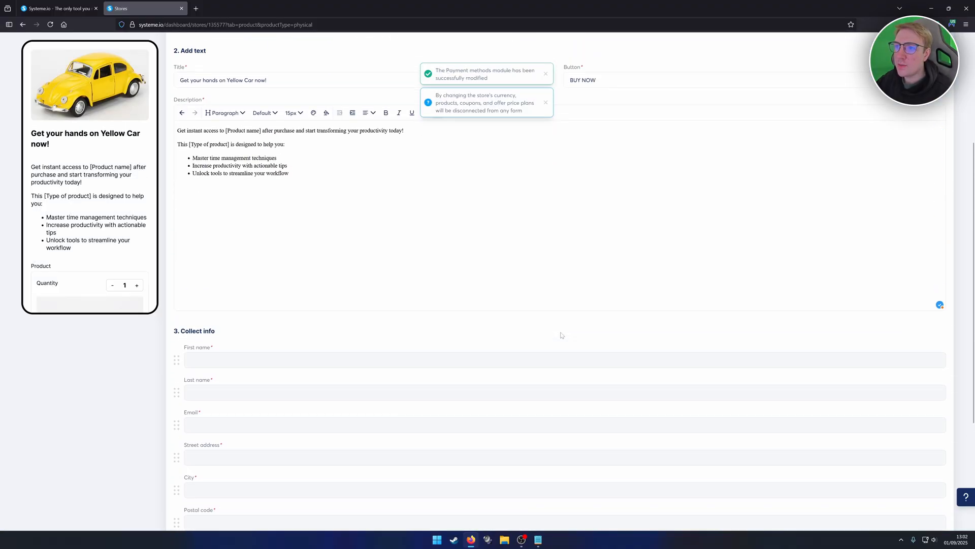
pyautogui.scroll(-4, 564, 337)
pyautogui.click(934, 505)
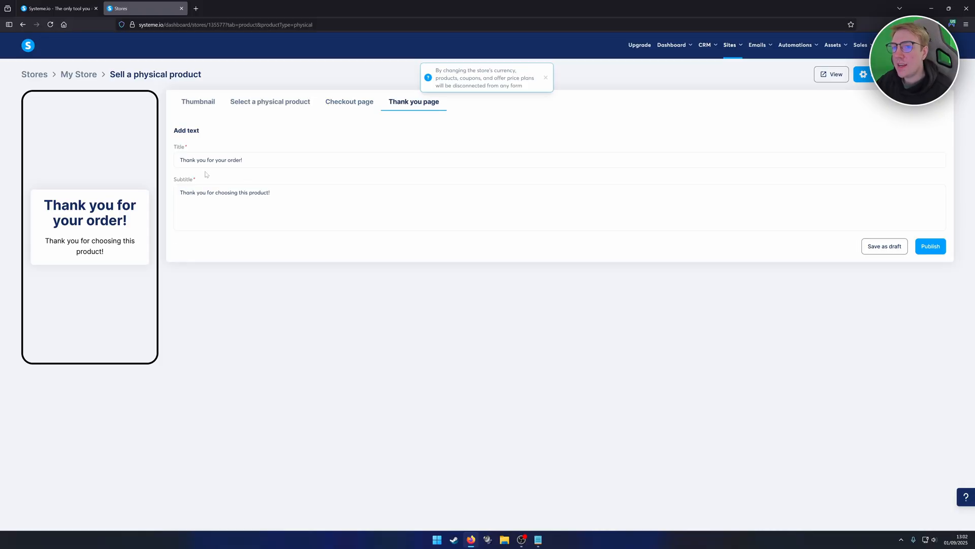
# - Keep the thank you page title "Thank you for your order!" and subtitle "Thank you for choosing this product!", and publish the product
pyautogui.moveTo(180, 160); pyautogui.dragTo(244, 160)
pyautogui.click(244, 160)
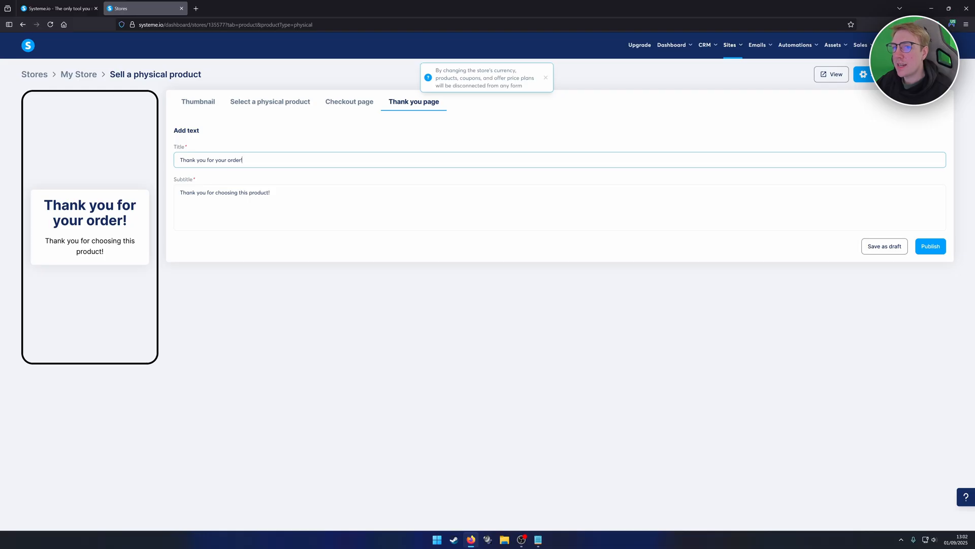
pyautogui.click(180, 193)
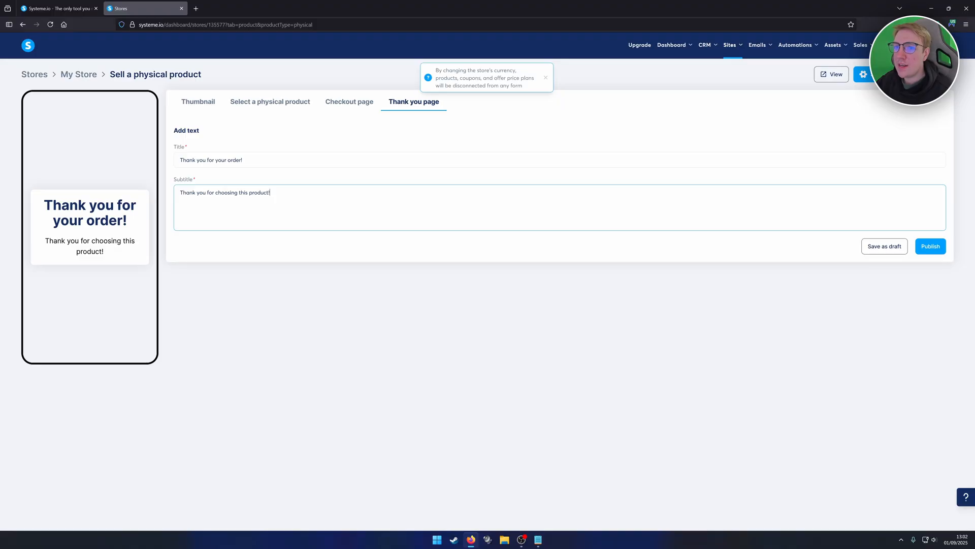
pyautogui.click(931, 246)
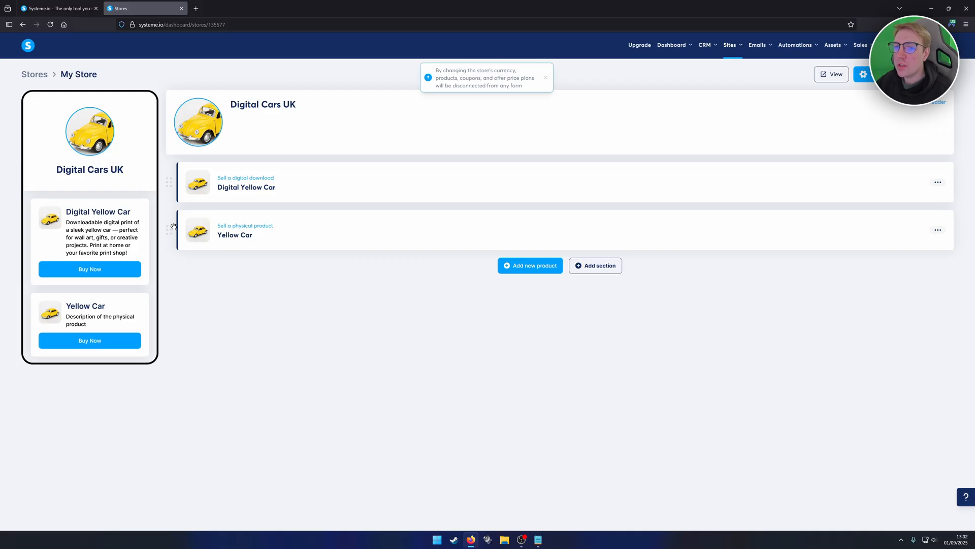
# - View the live store, open the physical Yellow Car product's checkout page, and look over its text, image and price
pyautogui.click(828, 77)
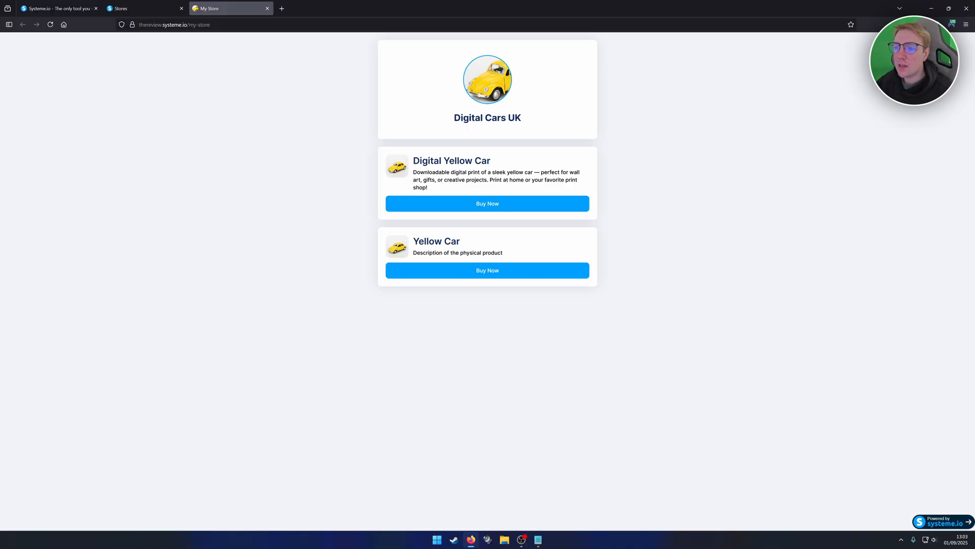
pyautogui.moveTo(413, 242); pyautogui.dragTo(480, 246)
pyautogui.click(480, 246)
pyautogui.click(483, 276)
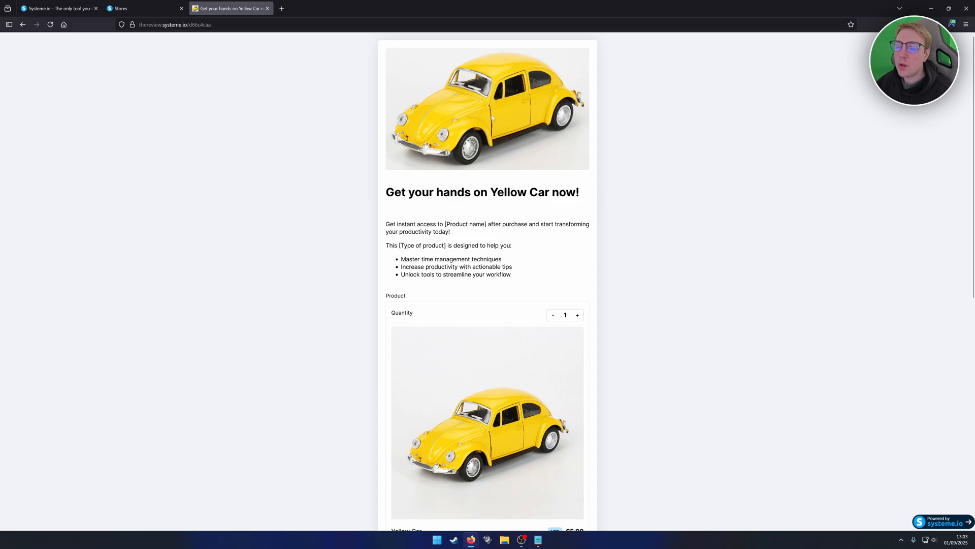
pyautogui.scroll(-2, 479, 161)
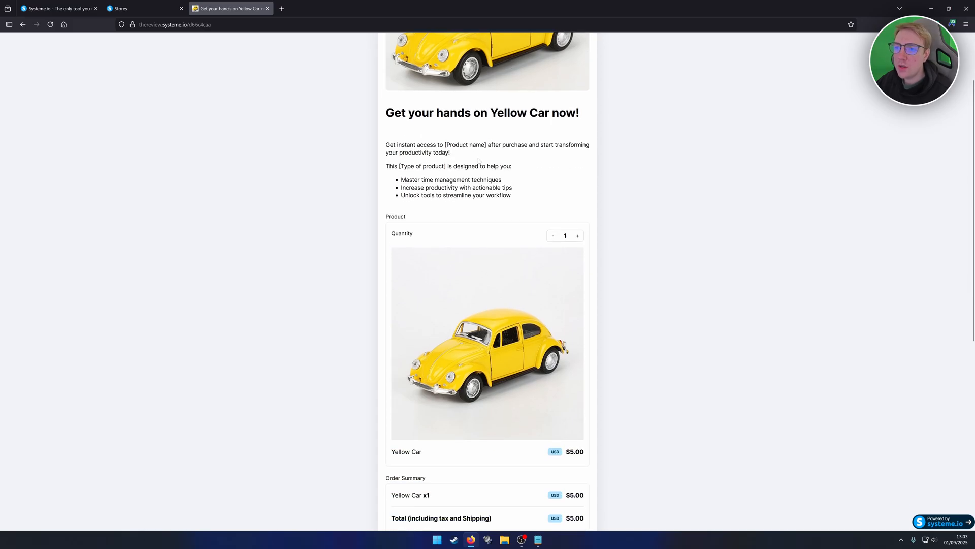
pyautogui.scroll(-3, 476, 176)
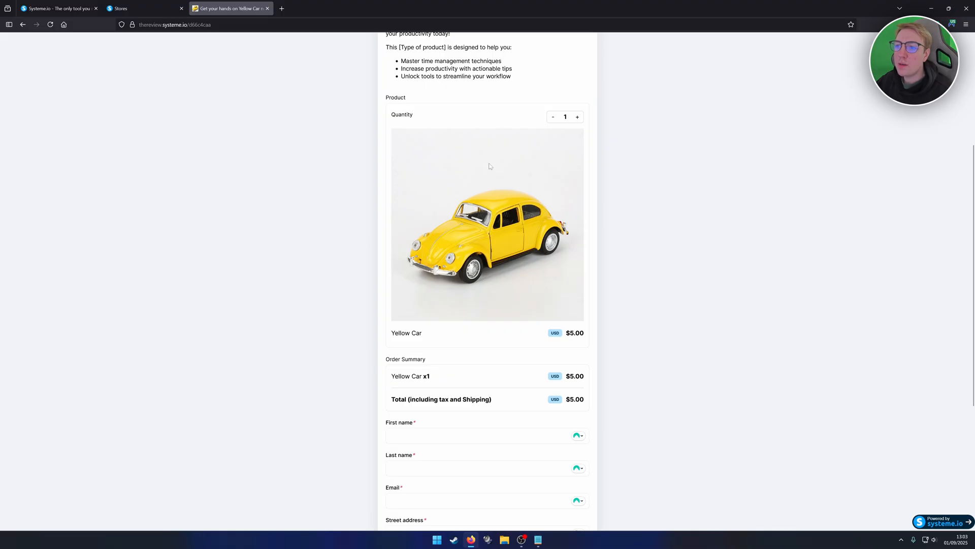
# - Test the checkout's quantity control by raising it to 3 and returning it to 1
pyautogui.click(577, 116)
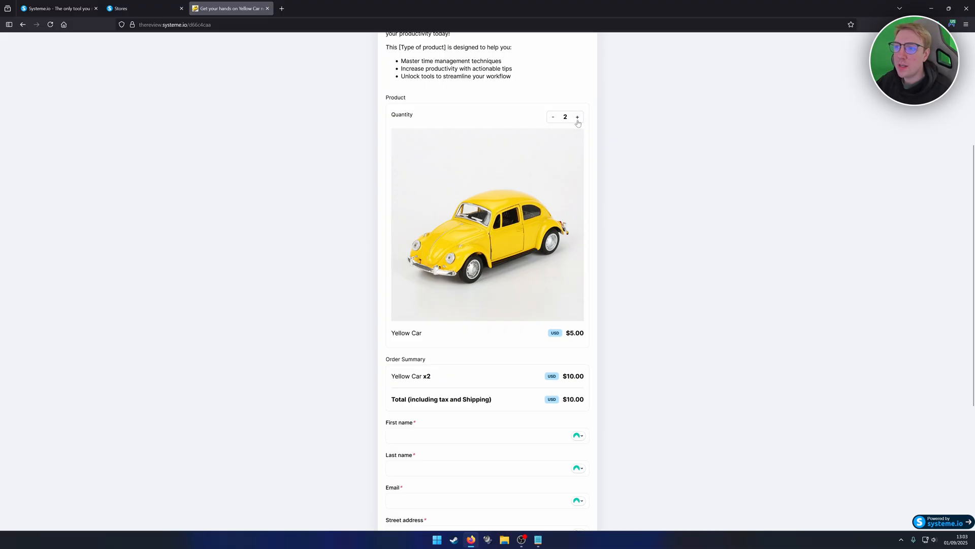
pyautogui.click(577, 117)
pyautogui.click(553, 117)
pyautogui.click(552, 117)
# - Examine the checkout form's customer fields, phone country code choices and PayPal payment method
pyautogui.scroll(-3, 488, 188)
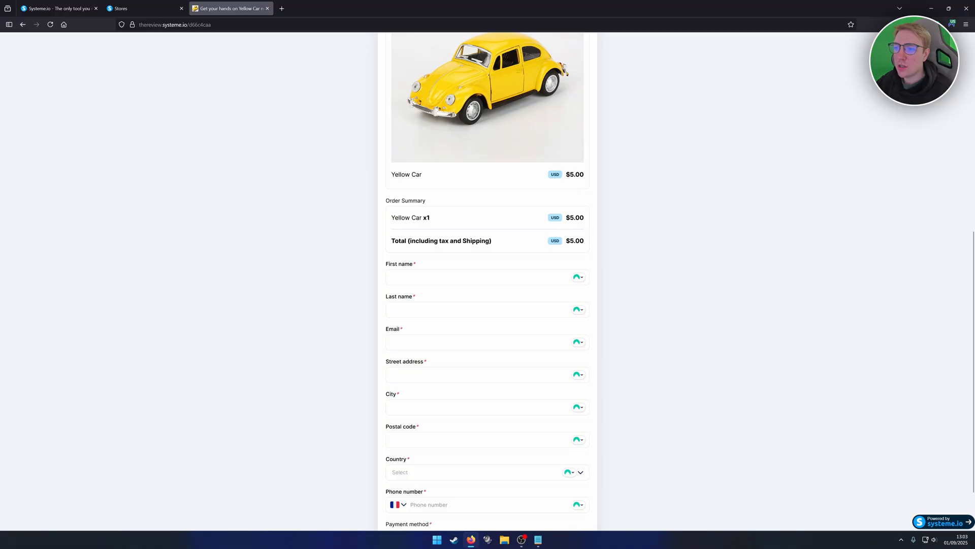
pyautogui.scroll(-1, 451, 196)
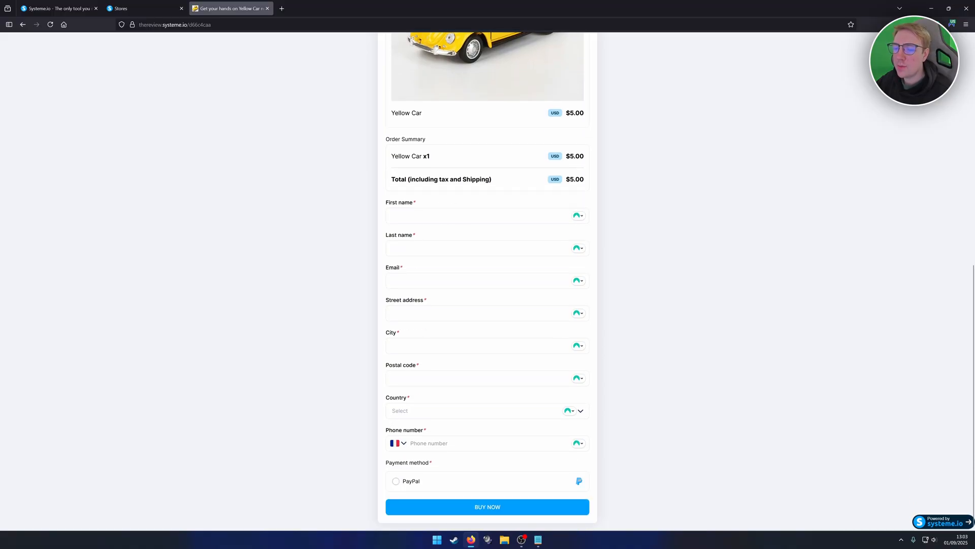
pyautogui.click(406, 444)
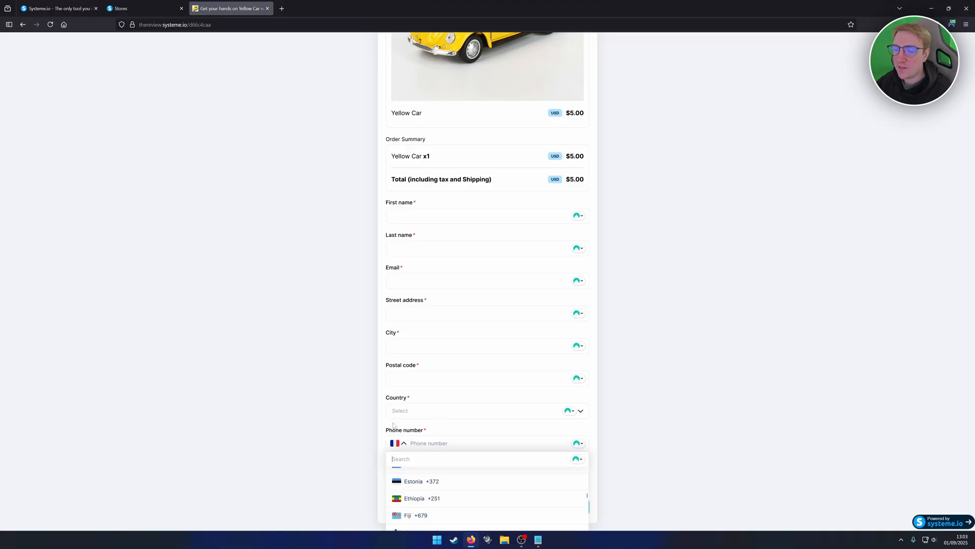
pyautogui.click(441, 429)
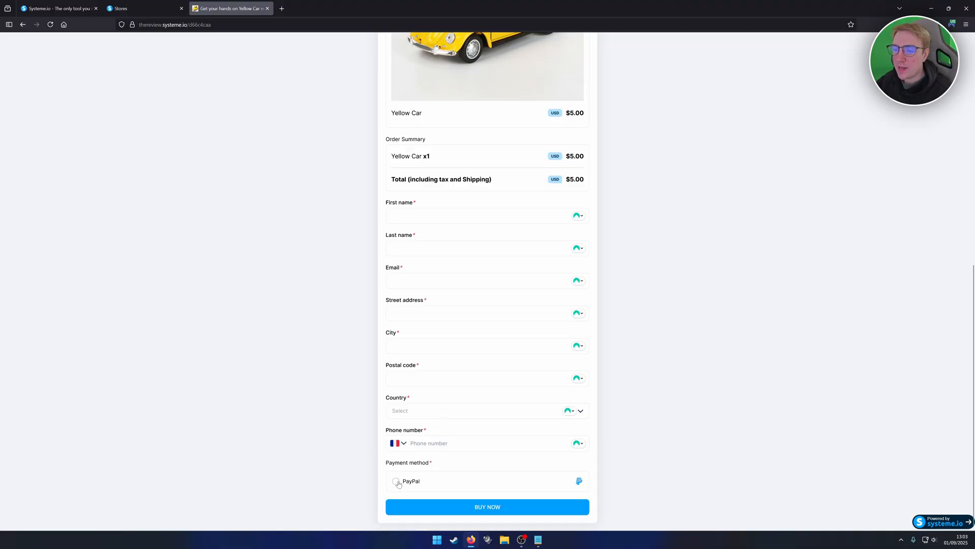
pyautogui.click(398, 482)
pyautogui.click(479, 506)
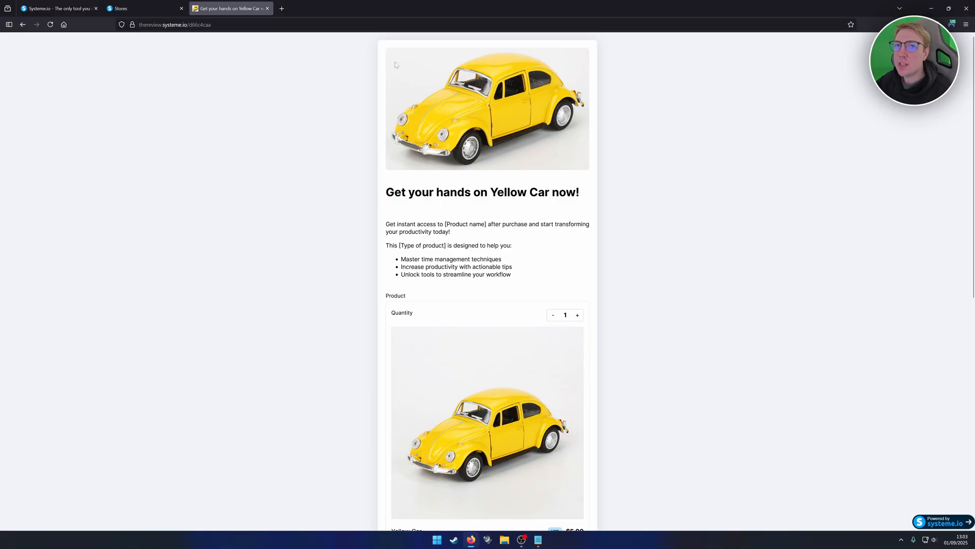
# - Return to the store editor, open the physical Yellow Car product's checkout page settings, and remove the header image
pyautogui.click(132, 8)
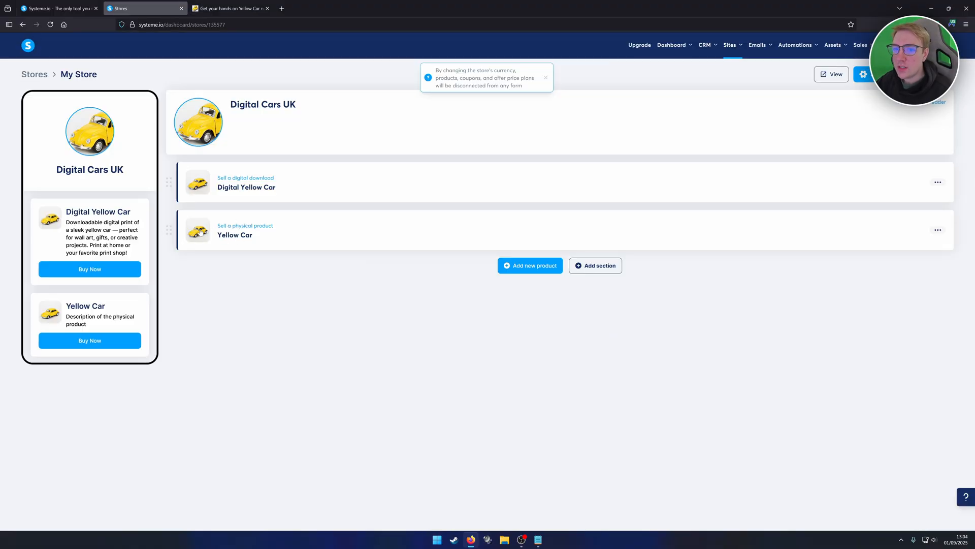
pyautogui.click(230, 234)
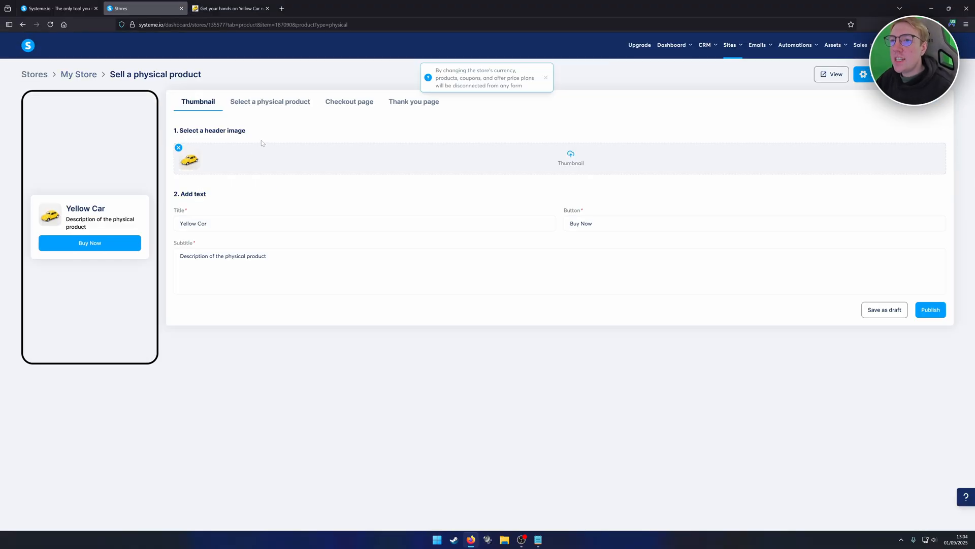
pyautogui.click(349, 101)
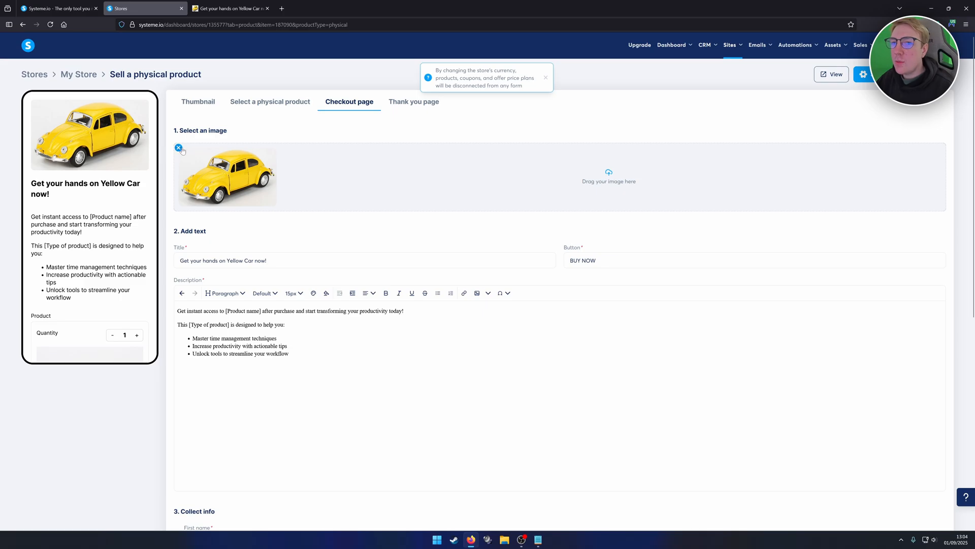
pyautogui.click(178, 148)
# - Set the checkout header image to the LEGO City race car picture, cropped toward its lower part, and publish the product
pyautogui.click(611, 179)
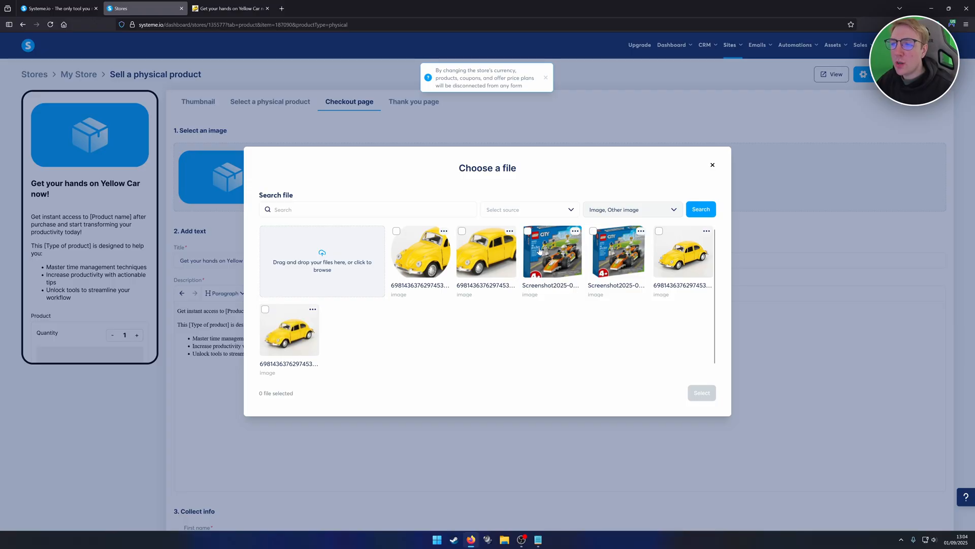
pyautogui.click(528, 233)
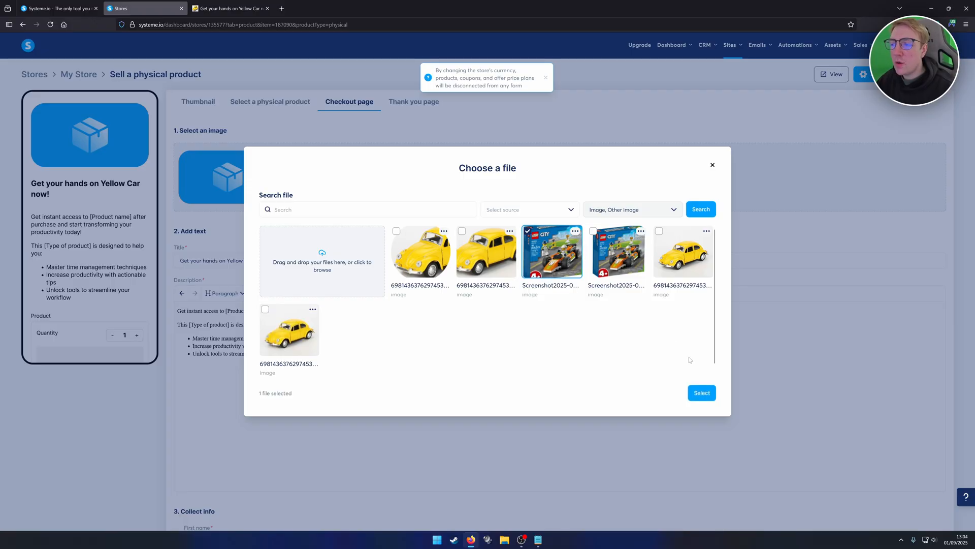
pyautogui.click(700, 394)
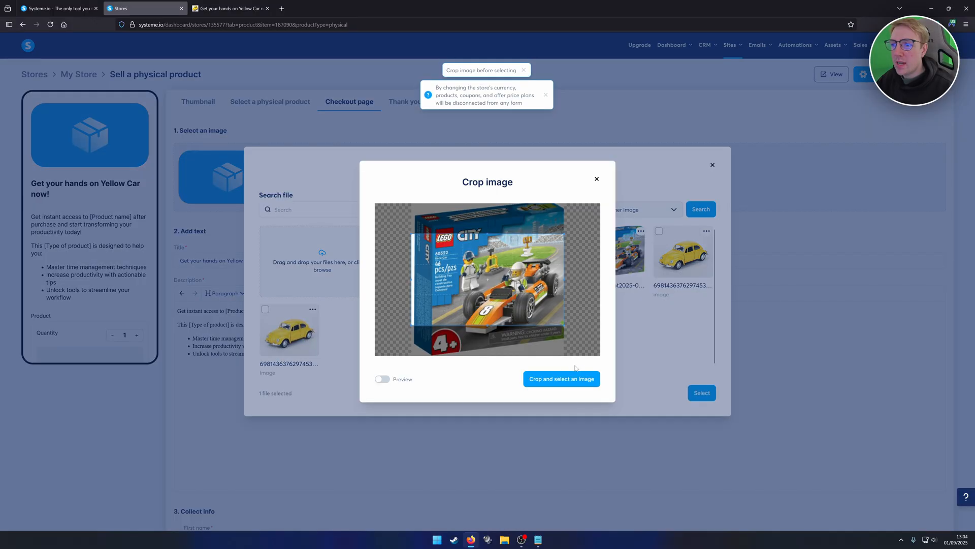
pyautogui.moveTo(487, 290); pyautogui.dragTo(491, 306)
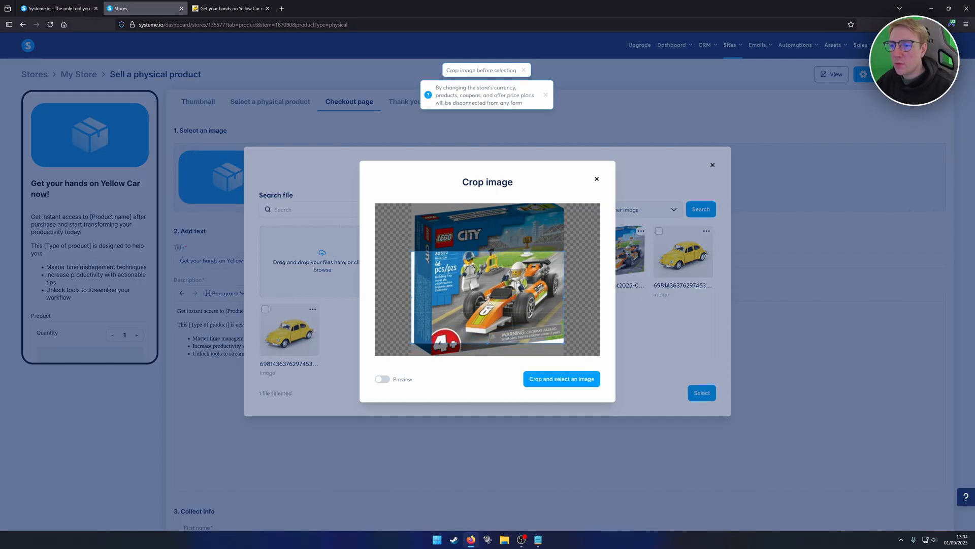
pyautogui.click(556, 381)
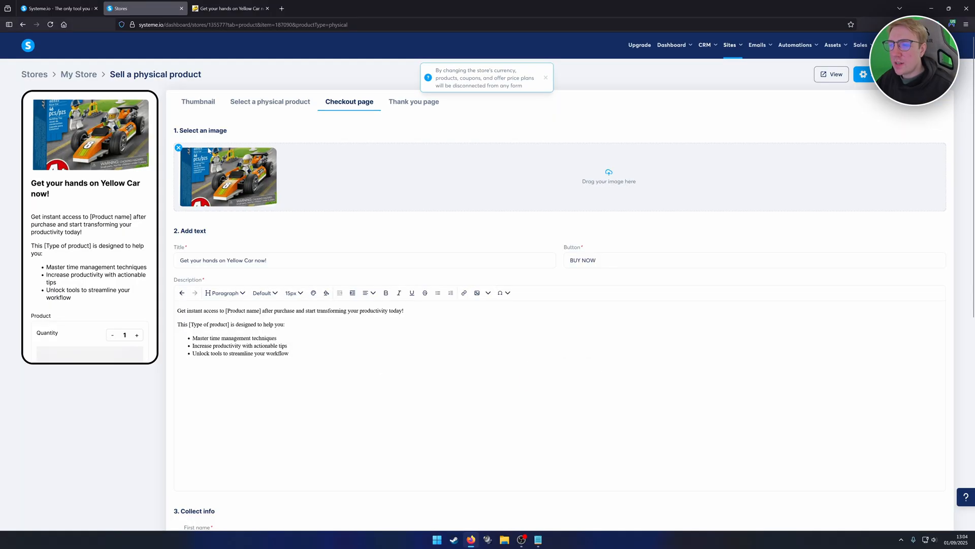
pyautogui.scroll(-7, 730, 290)
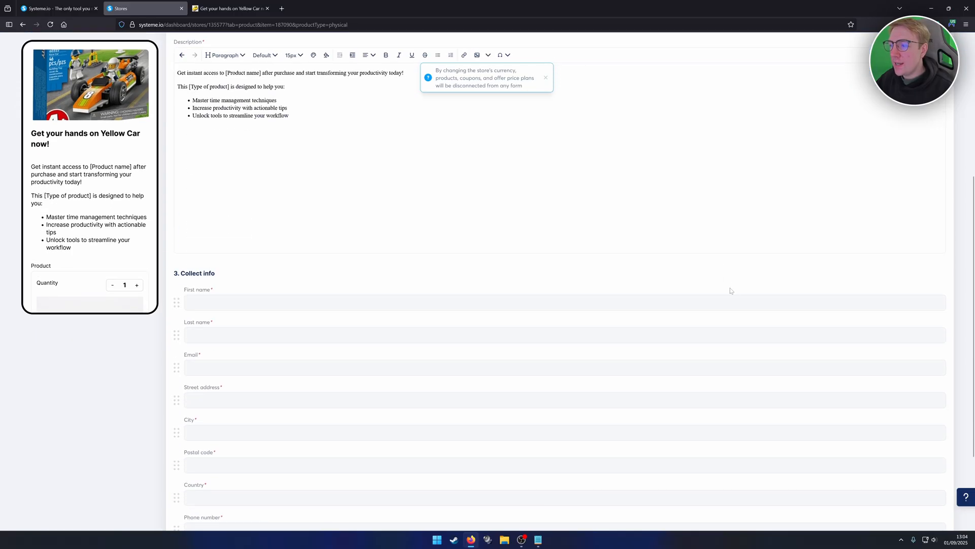
pyautogui.click(928, 505)
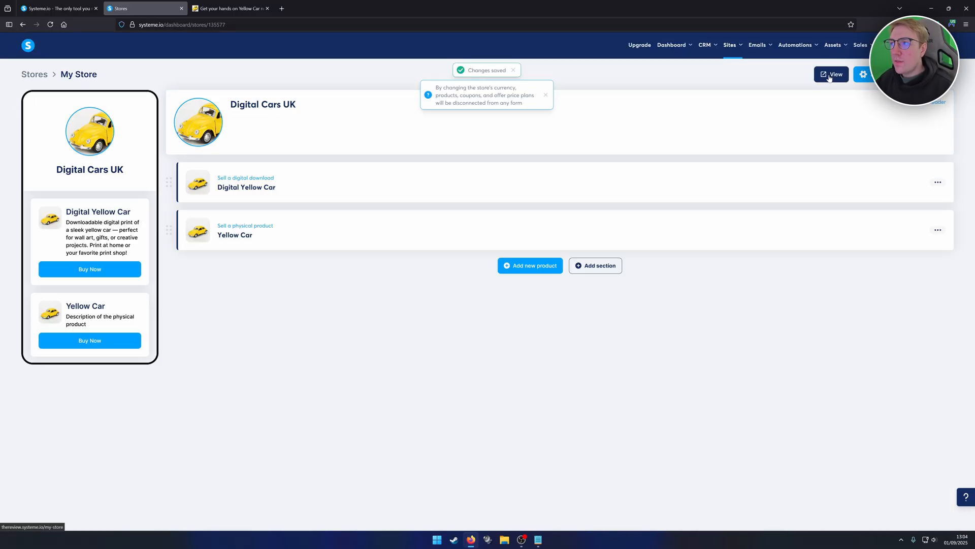
# - Check the physical Yellow Car's updated checkout page in the live store and return to the store editor
pyautogui.click(818, 76)
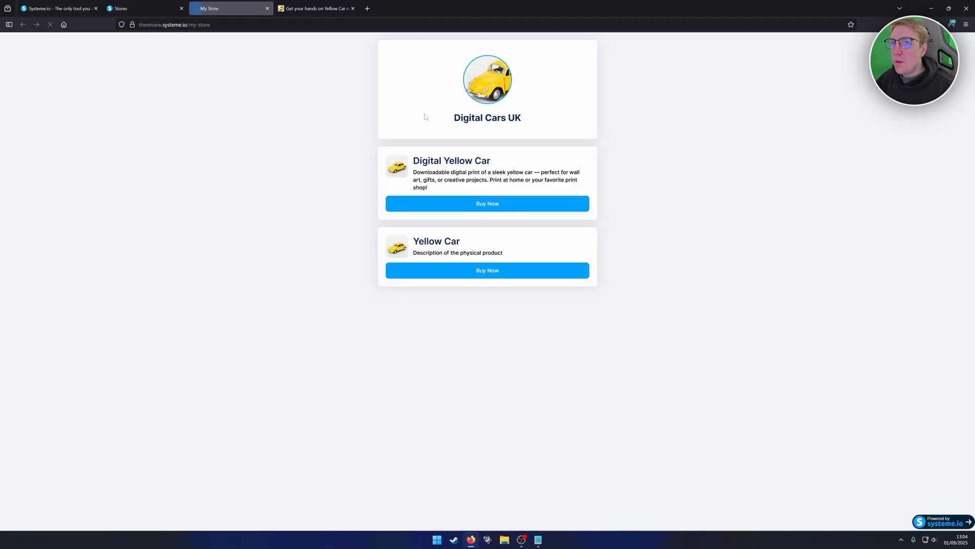
pyautogui.click(465, 271)
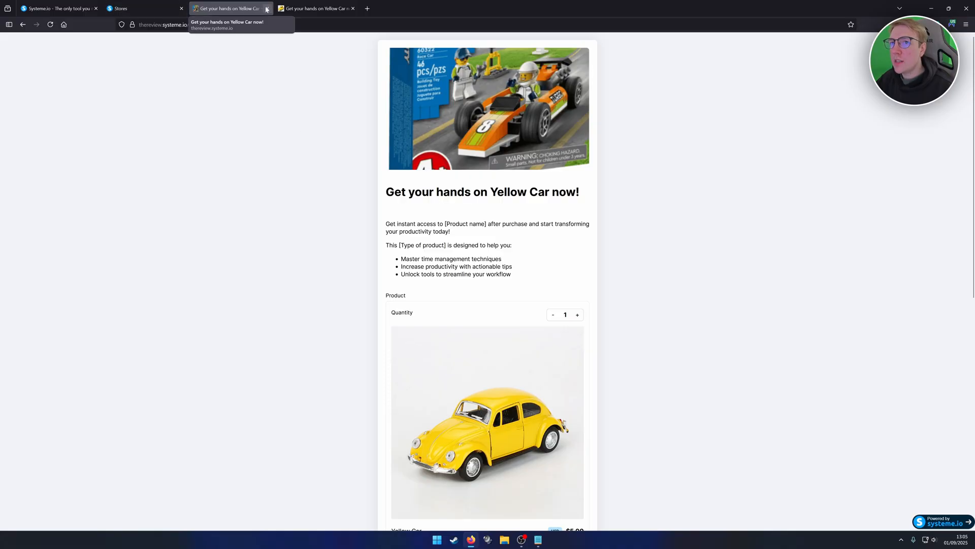
pyautogui.click(137, 9)
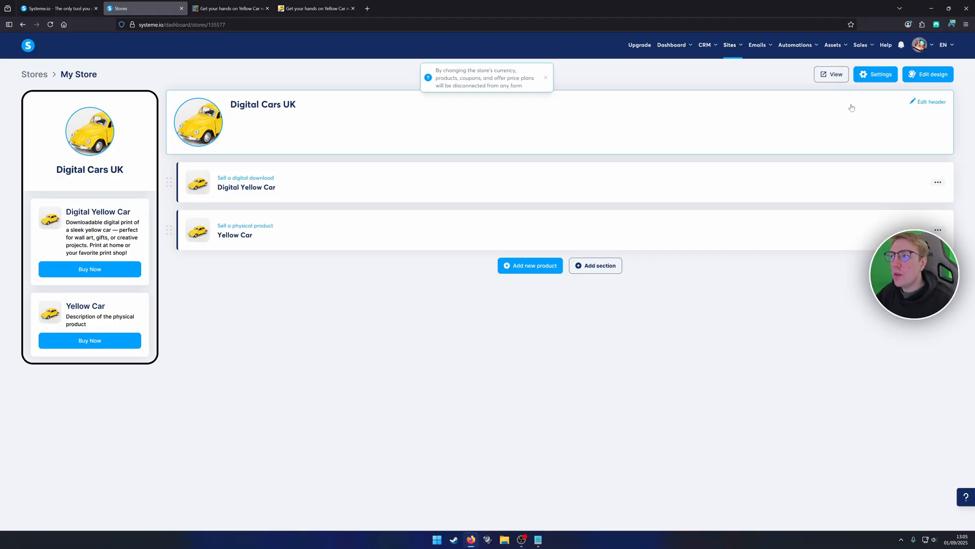
# - Open the store's design settings, preview the purple theme, and select the dark navy theme with pink accents
pyautogui.click(933, 77)
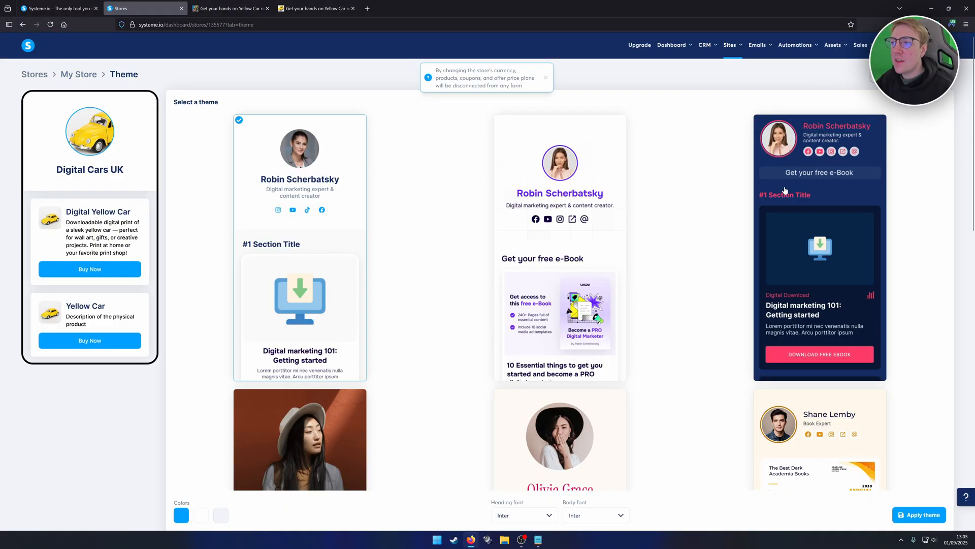
pyautogui.click(558, 208)
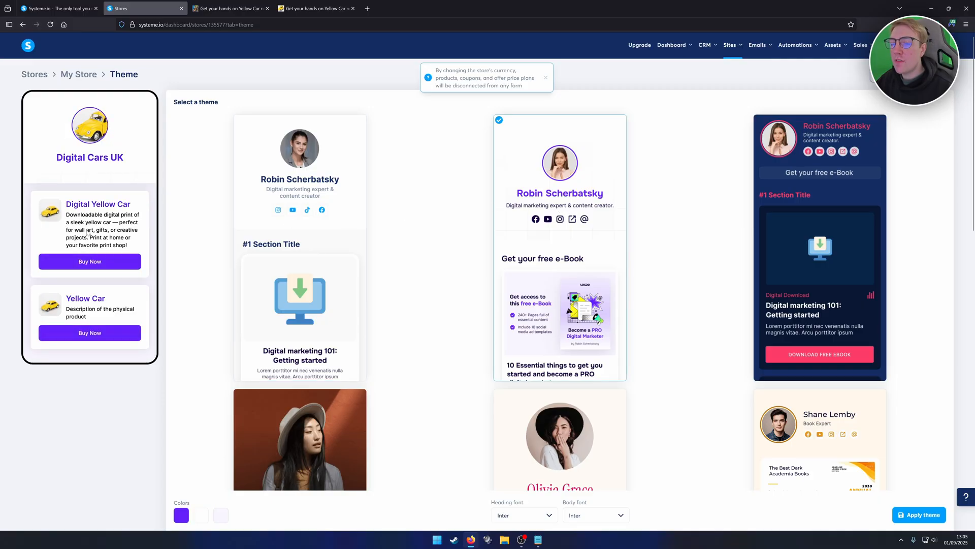
pyautogui.click(790, 166)
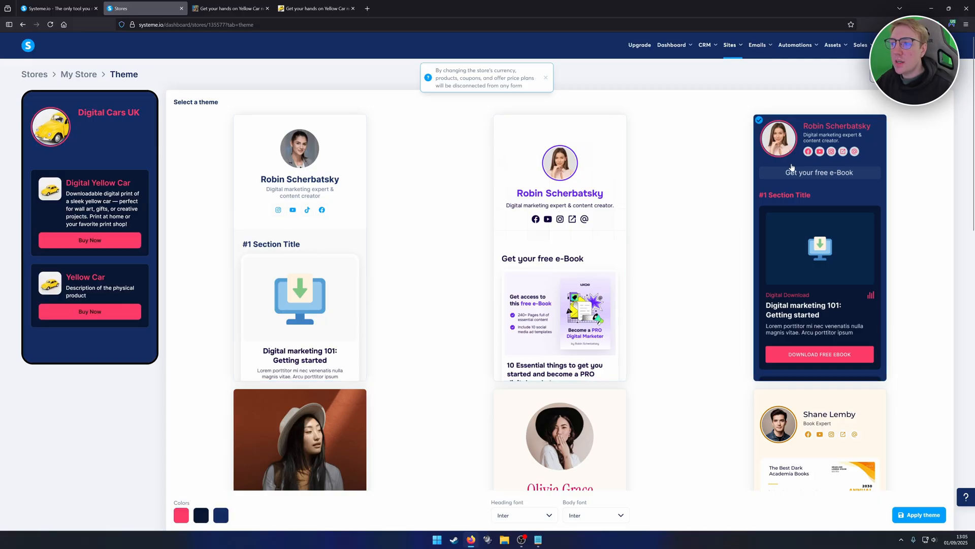
pyautogui.scroll(-3, 806, 167)
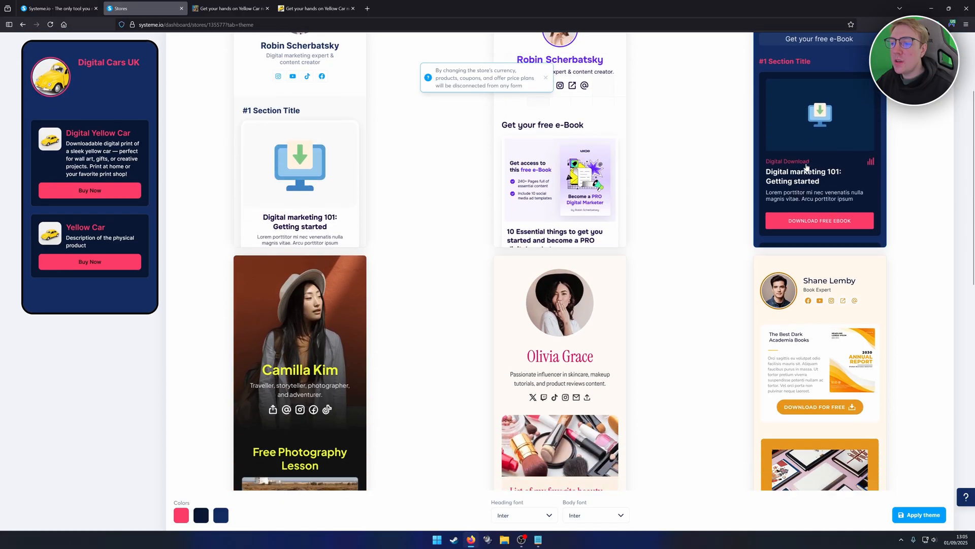
pyautogui.scroll(-7, 692, 187)
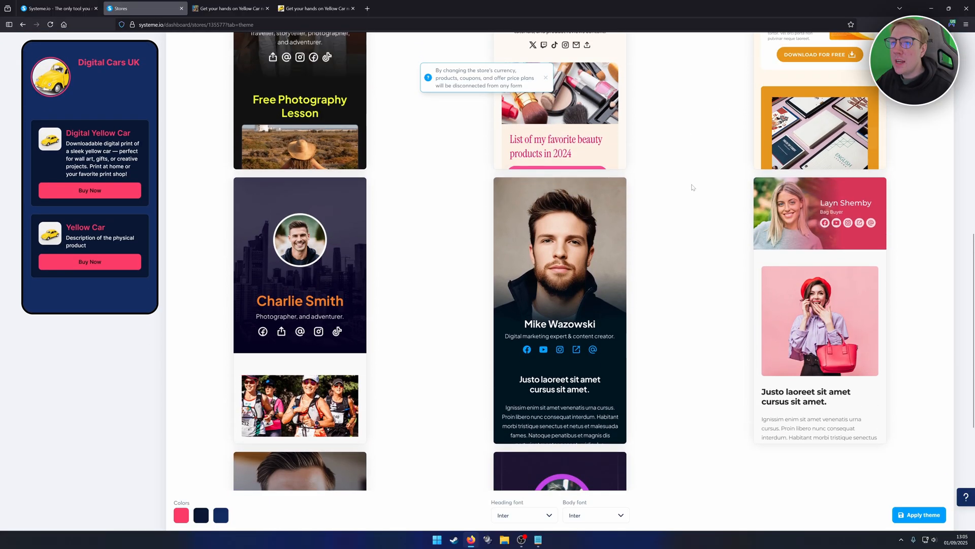
pyautogui.scroll(1, 692, 188)
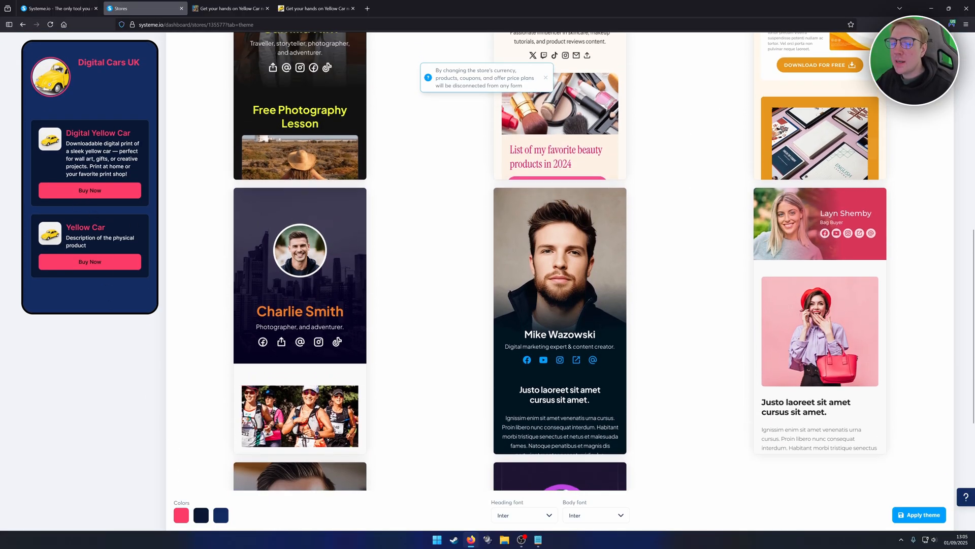
# - Change the theme's accent color to a bright mint green and apply the theme to the store
pyautogui.click(181, 515)
pyautogui.click(171, 469)
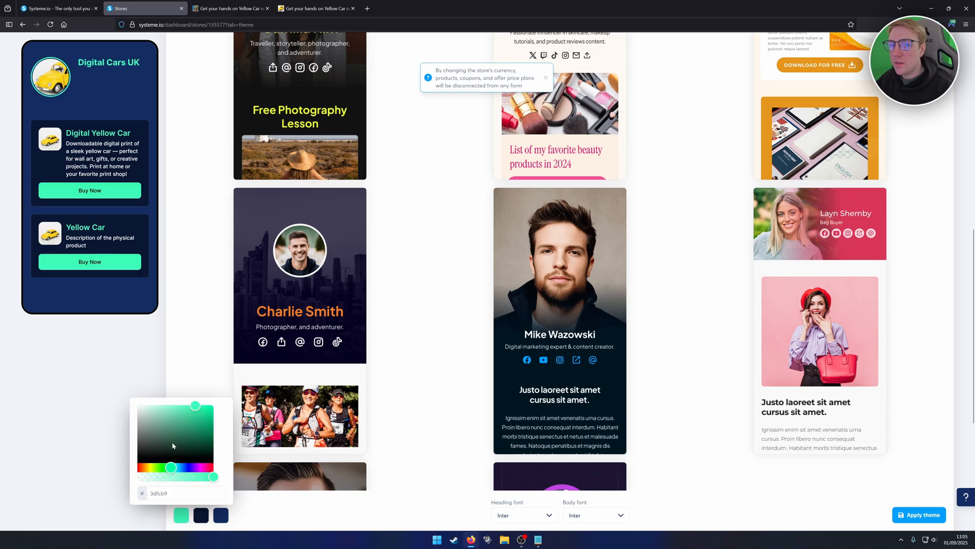
pyautogui.moveTo(174, 443); pyautogui.dragTo(203, 404)
pyautogui.click(206, 388)
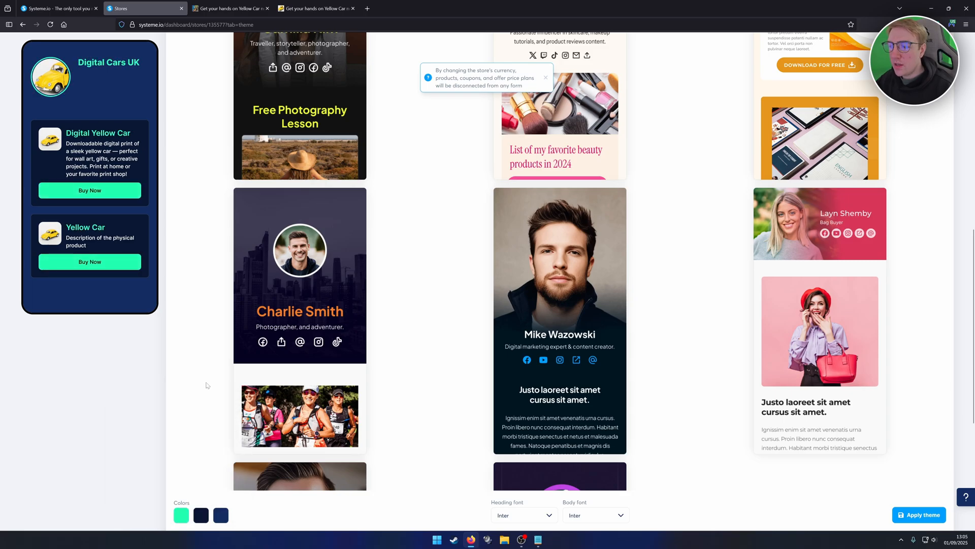
pyautogui.click(921, 516)
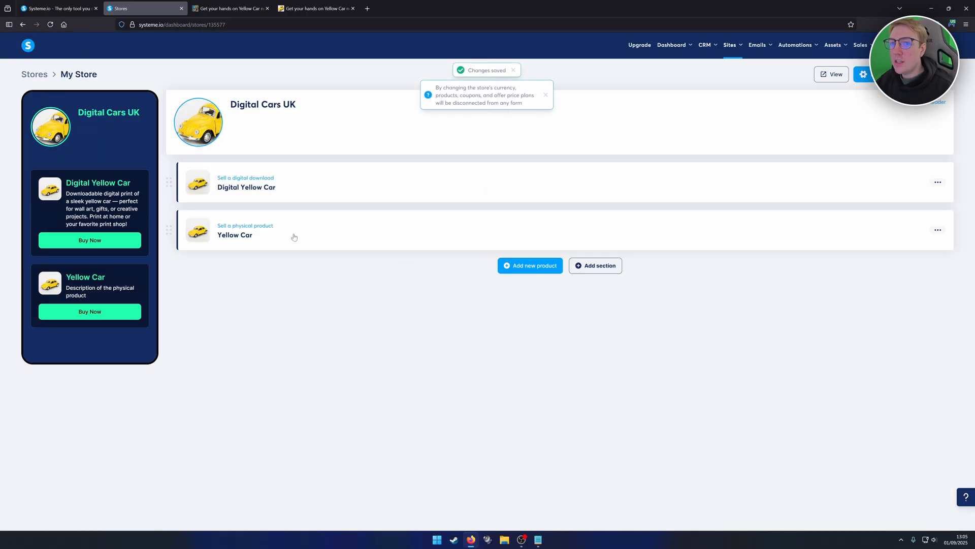
# - View the restyled live store and look through the product types that can be added in the store editor
pyautogui.click(831, 74)
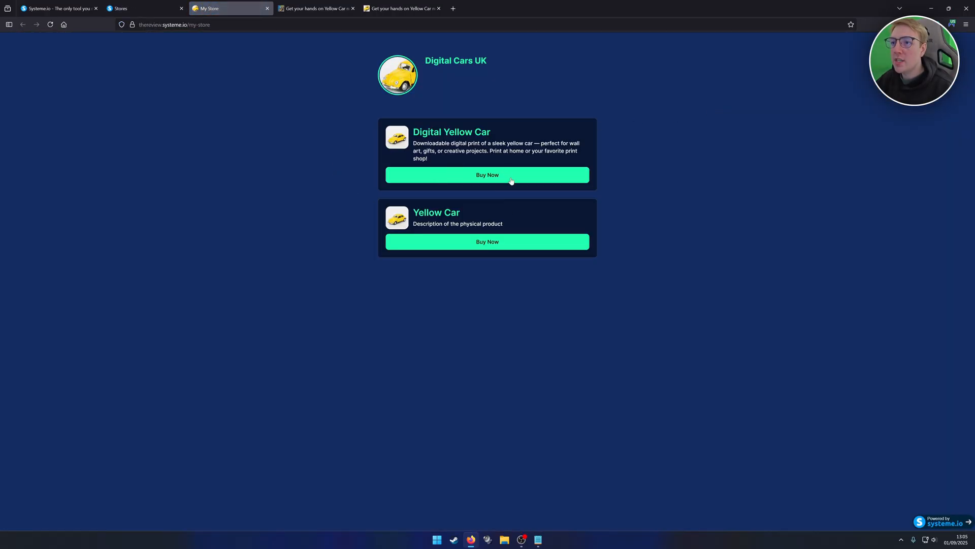
pyautogui.hotkey('ctrl', 'shift', 'Tab')
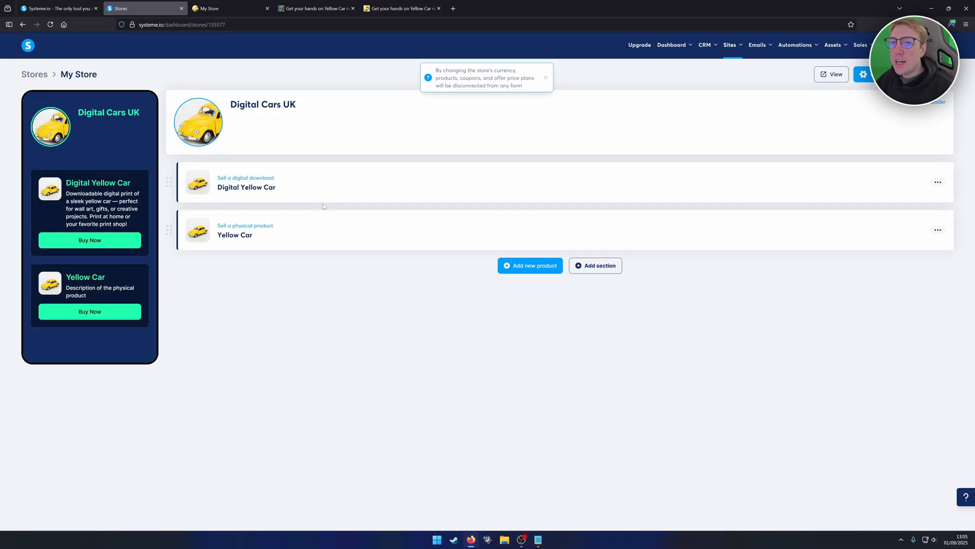
pyautogui.click(529, 266)
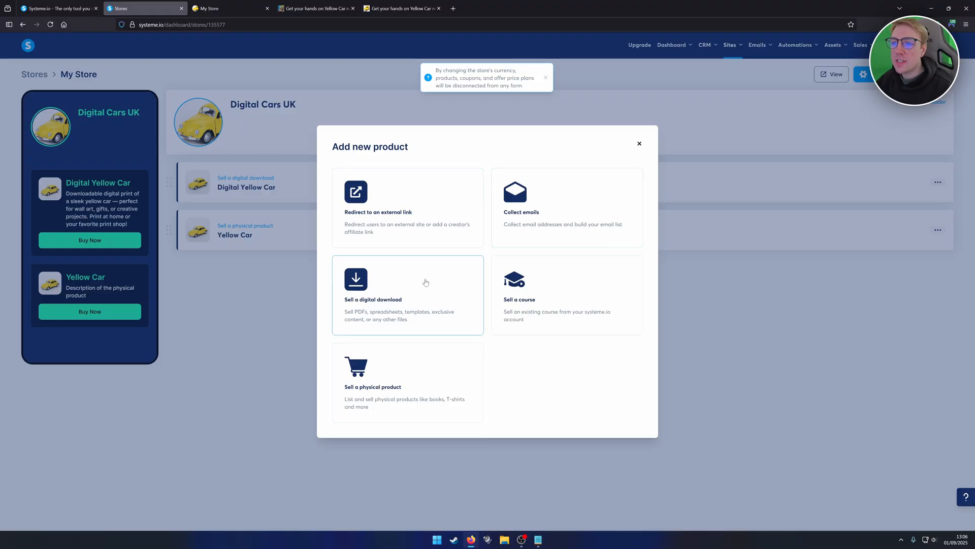
pyautogui.hotkey('ctrl', 'Tab')
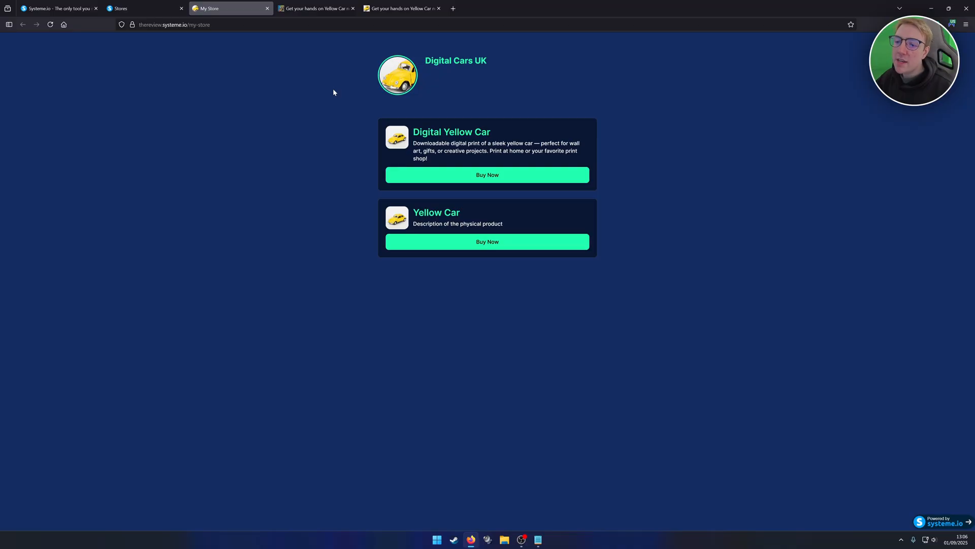